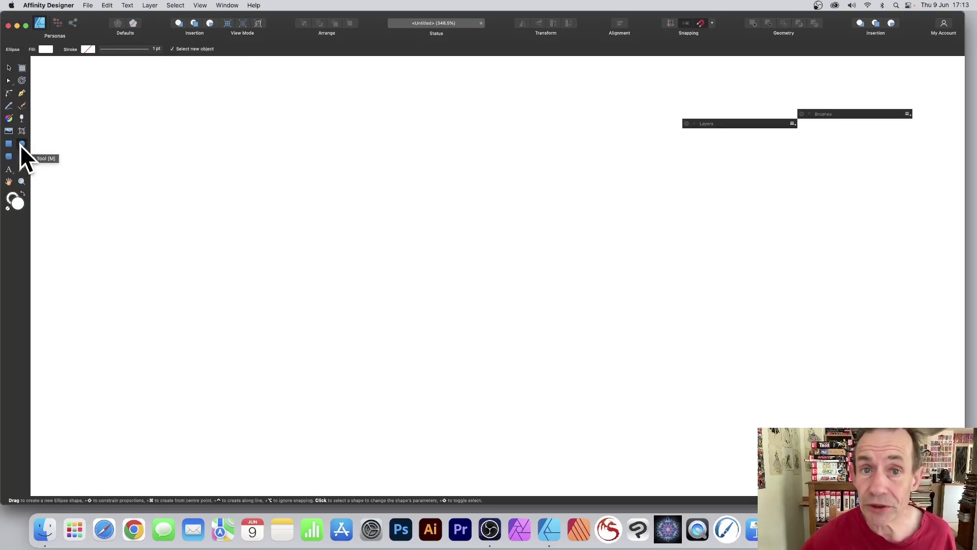
Draw a large circle and drag a gradient fill across it.
left_click_drag(154, 99, 480, 424)
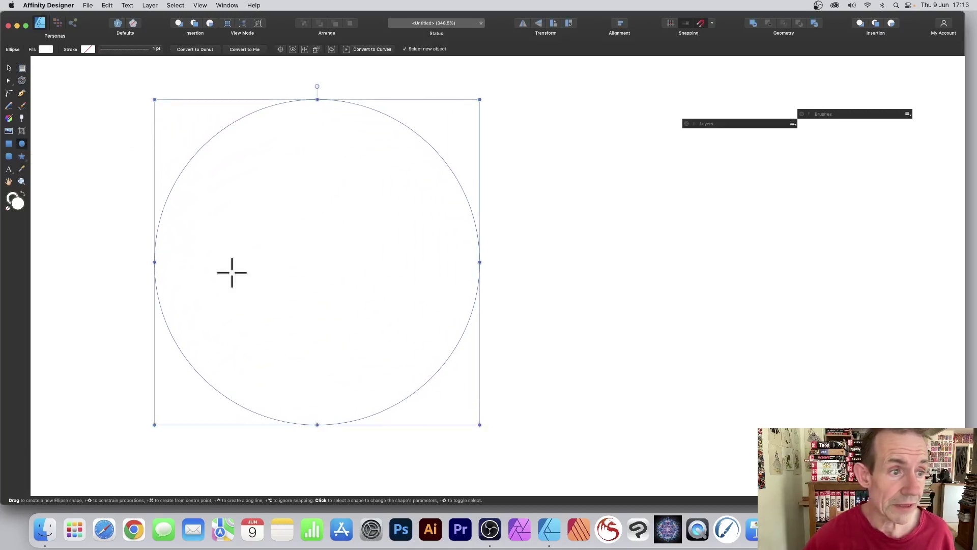
left_click(9, 119)
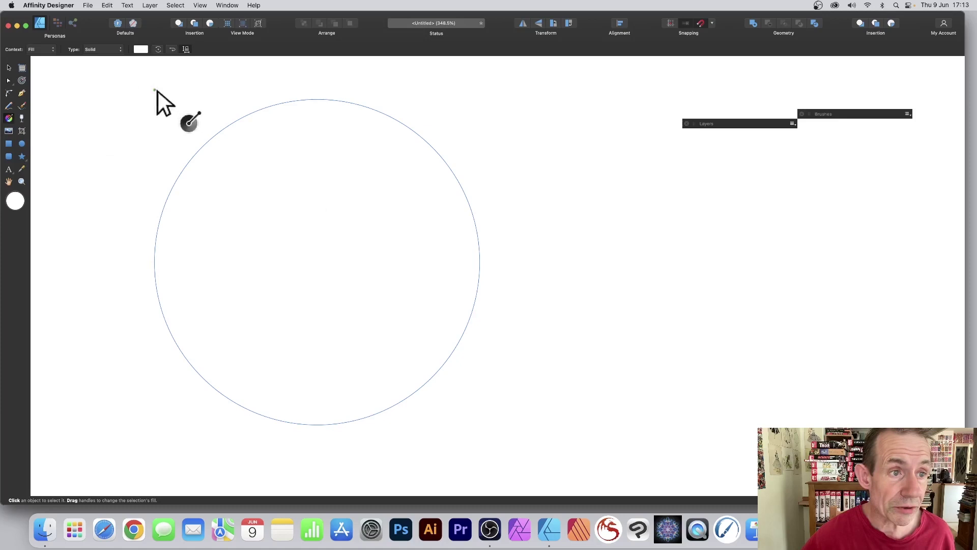
left_click_drag(240, 145, 394, 278)
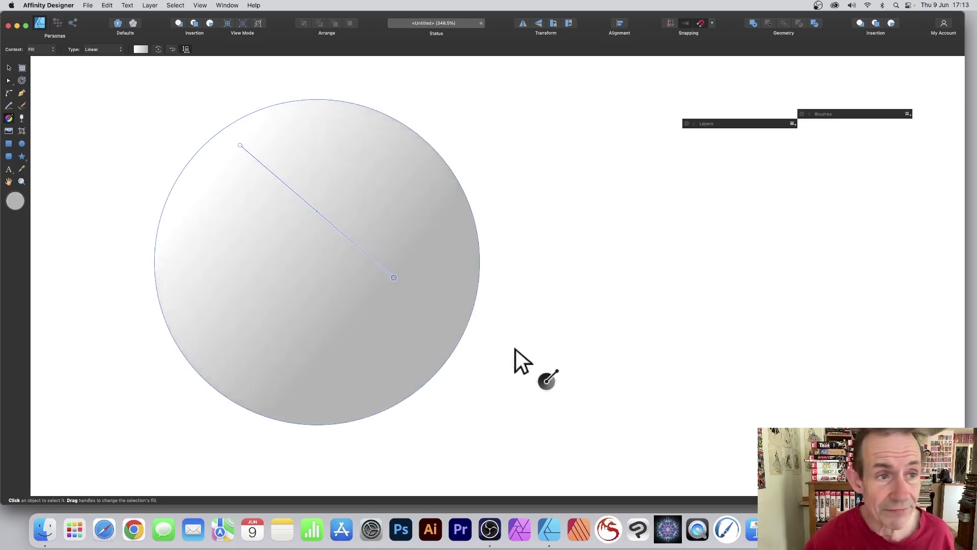
Make the gradient radial, with its white highlight moved toward the upper left and shortened.
left_click(101, 49)
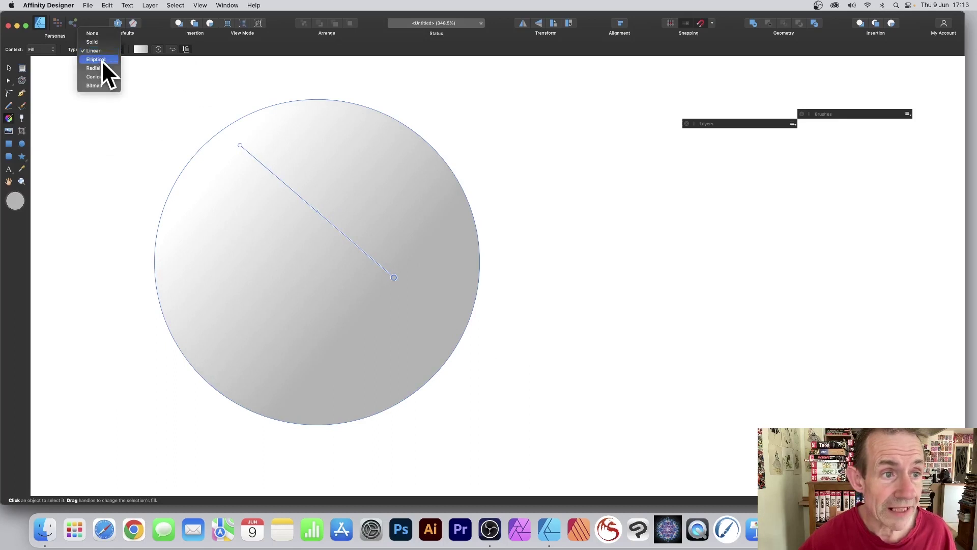
left_click(99, 68)
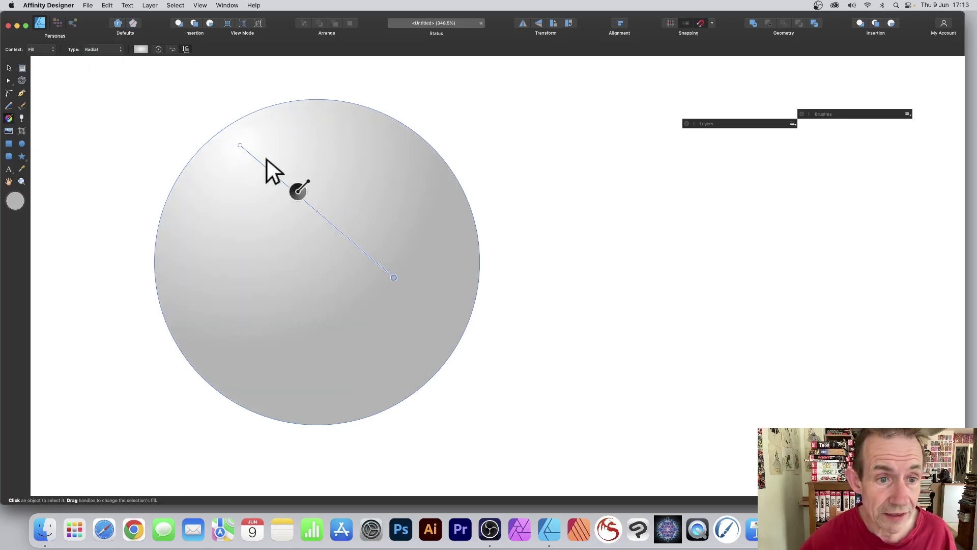
left_click_drag(239, 145, 252, 182)
left_click_drag(405, 315, 354, 281)
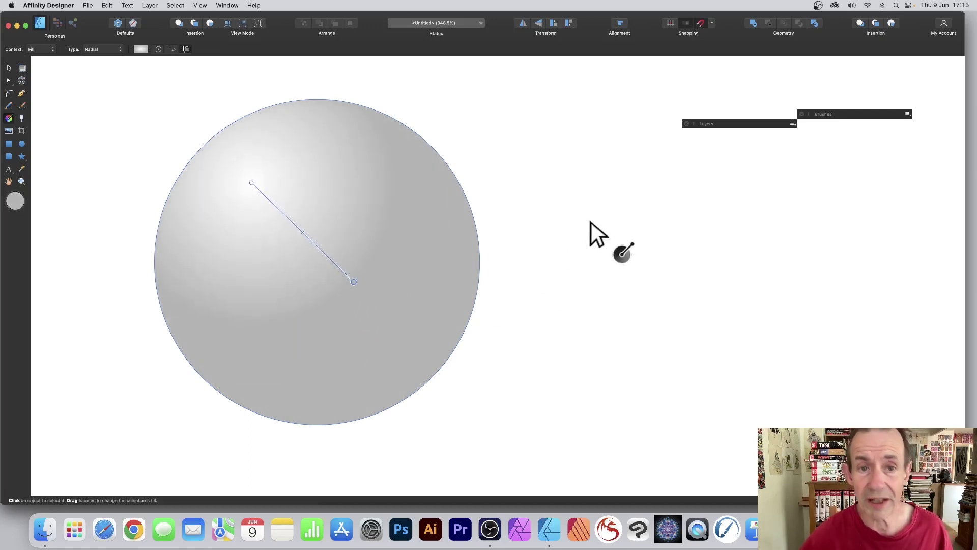
key("v")
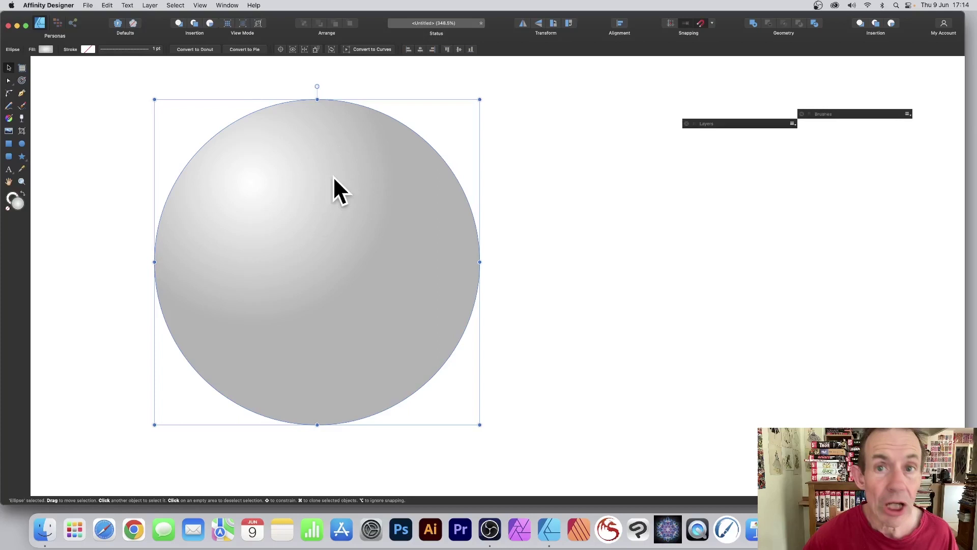
Export only the selected sphere as test.png, overwriting the existing file.
left_click(87, 5)
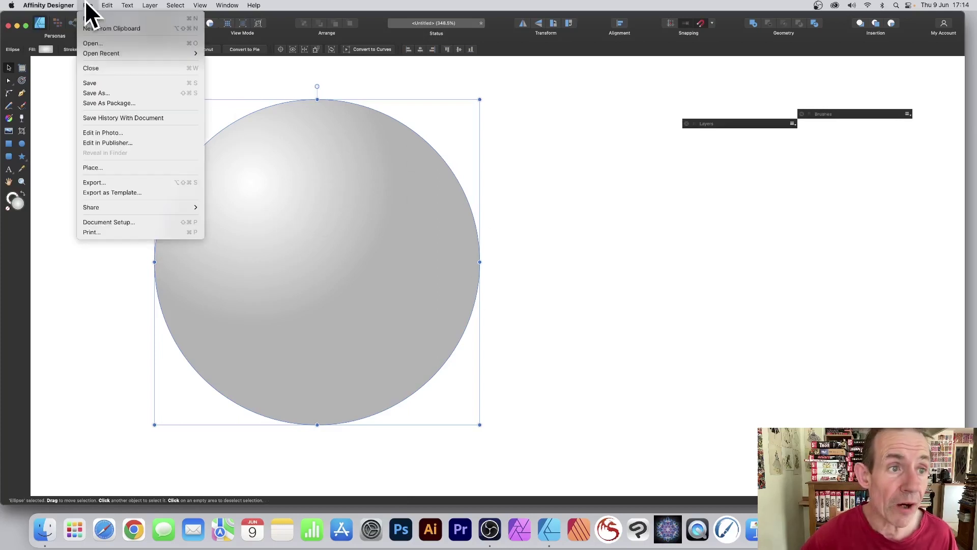
left_click(94, 182)
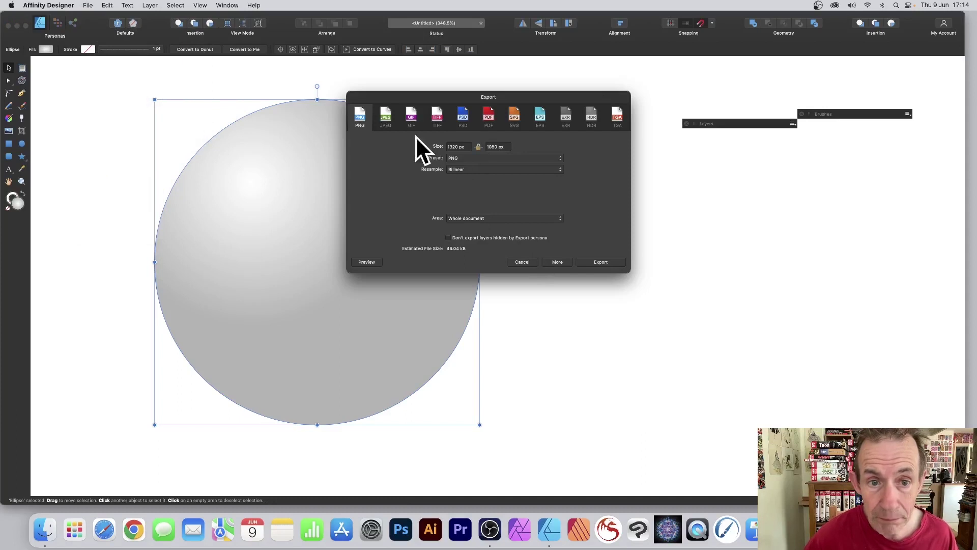
left_click(469, 218)
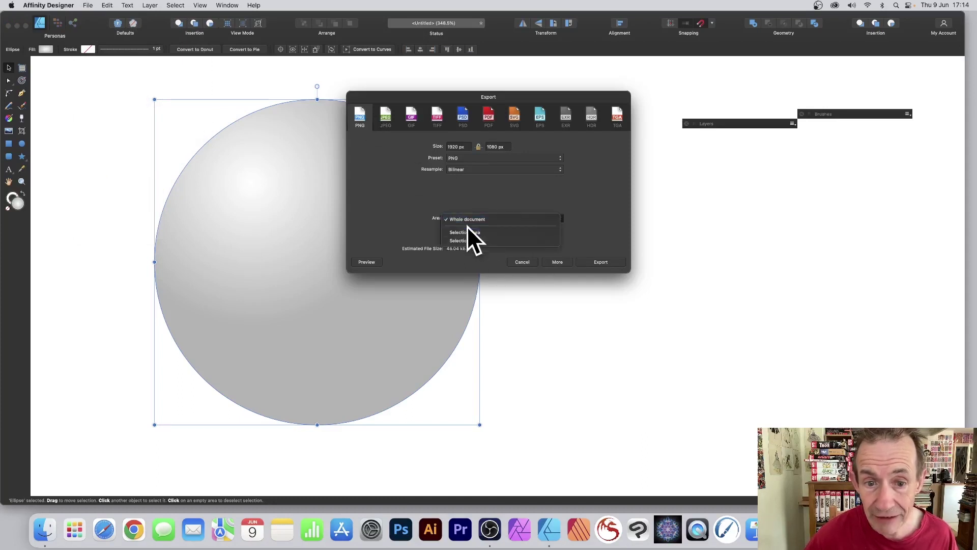
left_click(469, 240)
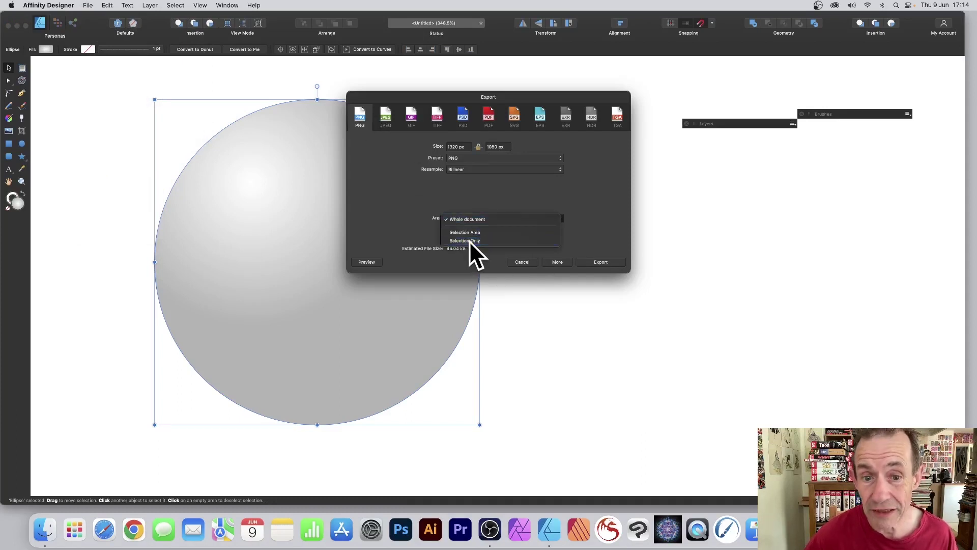
left_click(600, 261)
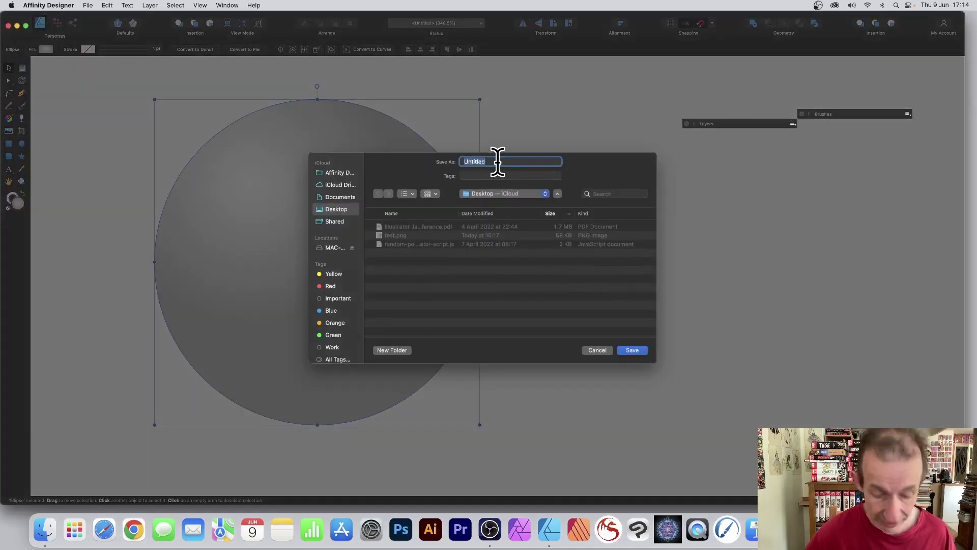
type("test.png")
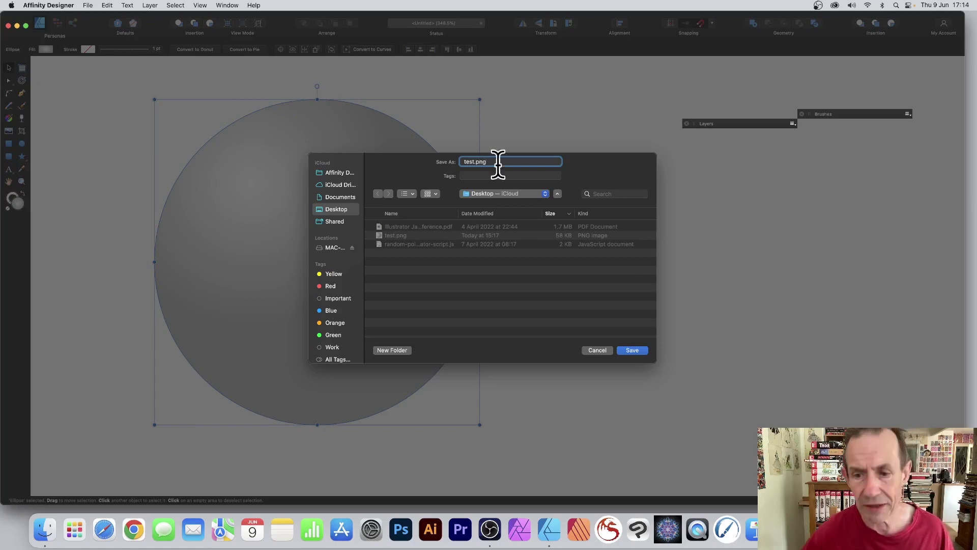
left_click(634, 350)
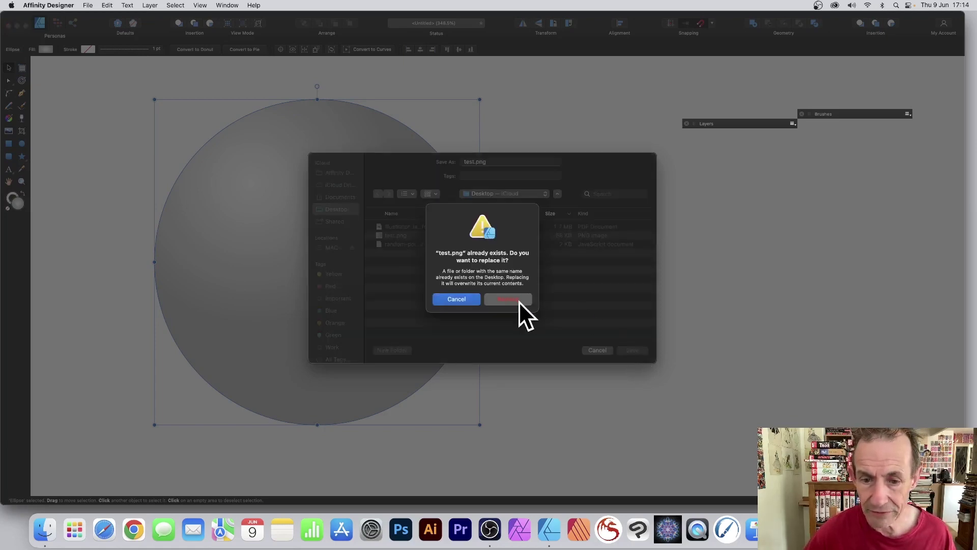
left_click(518, 300)
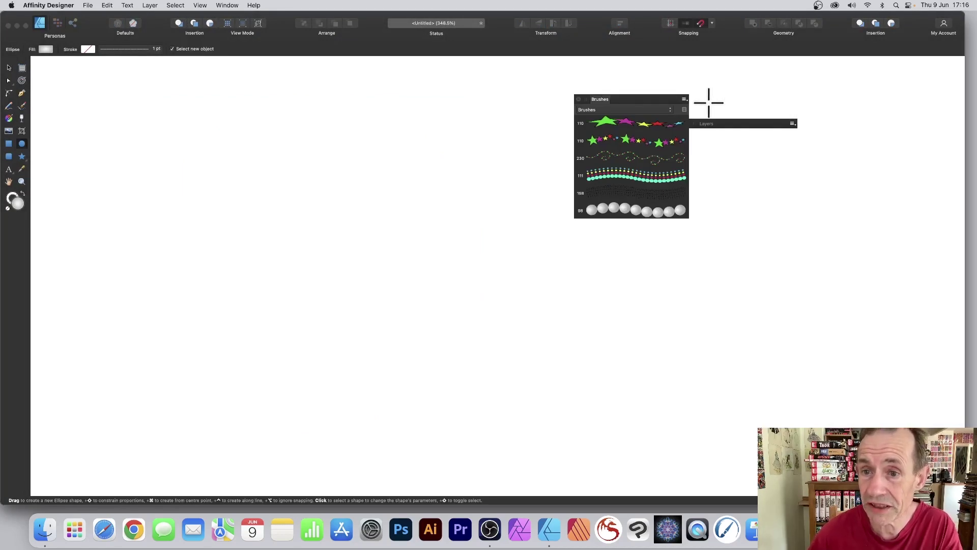
Create a new textured image brush from test.png on the Desktop using the Brushes panel menu.
left_click(684, 100)
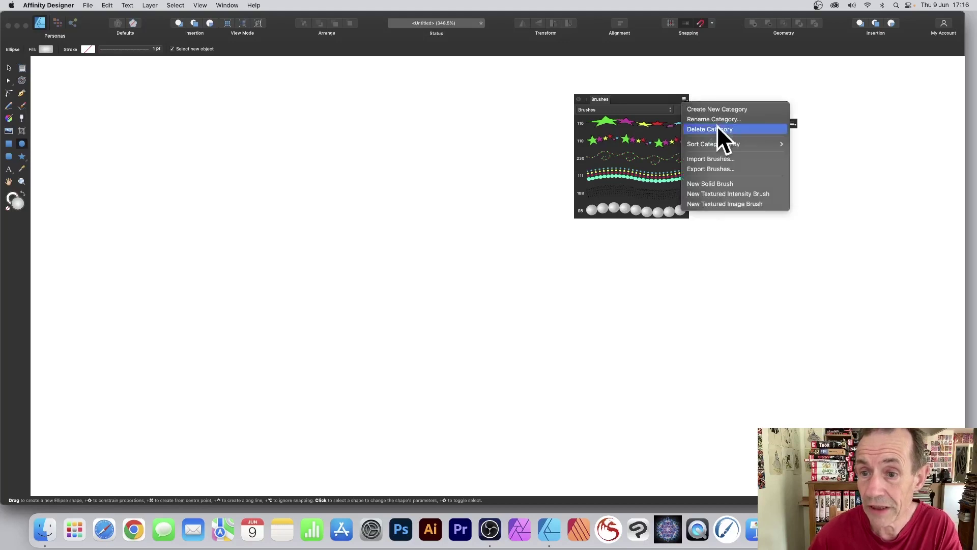
left_click(719, 204)
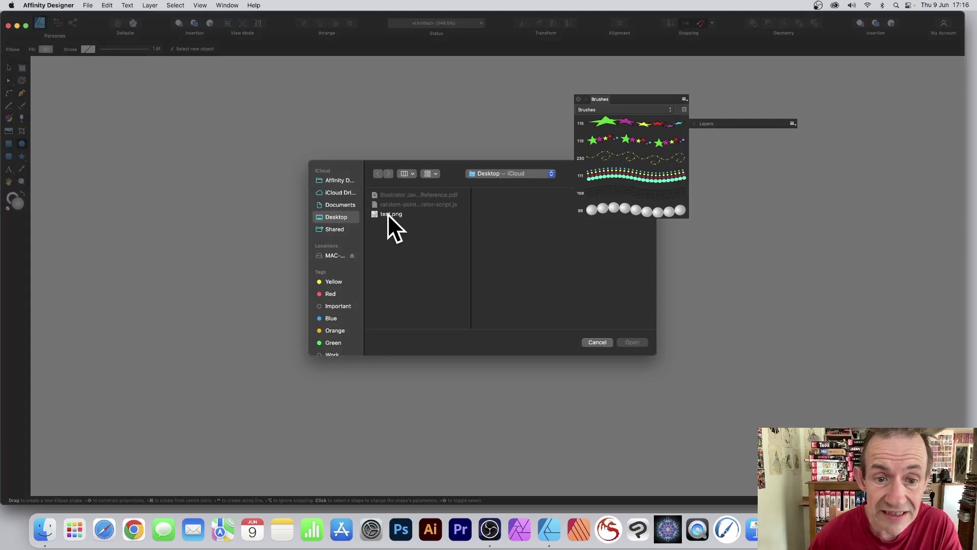
left_click(388, 214)
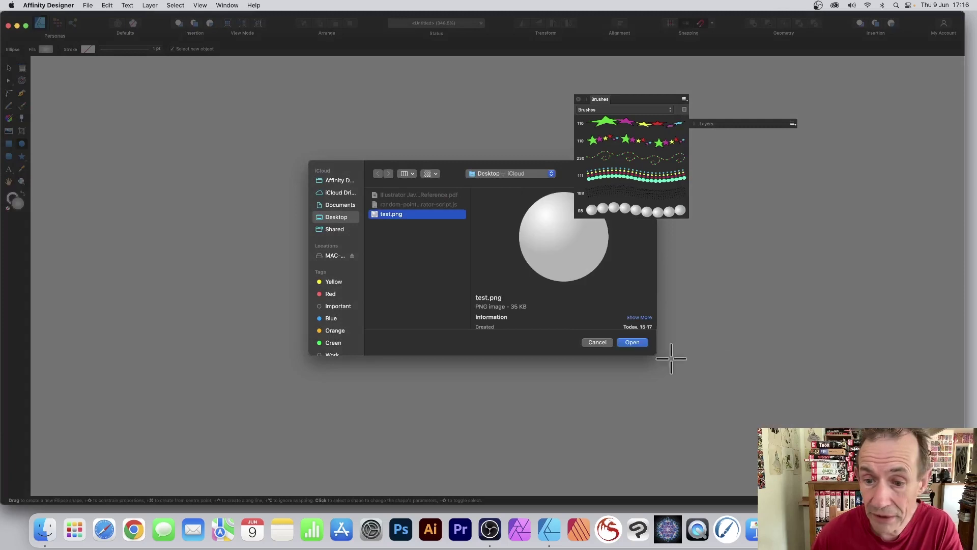
left_click(632, 342)
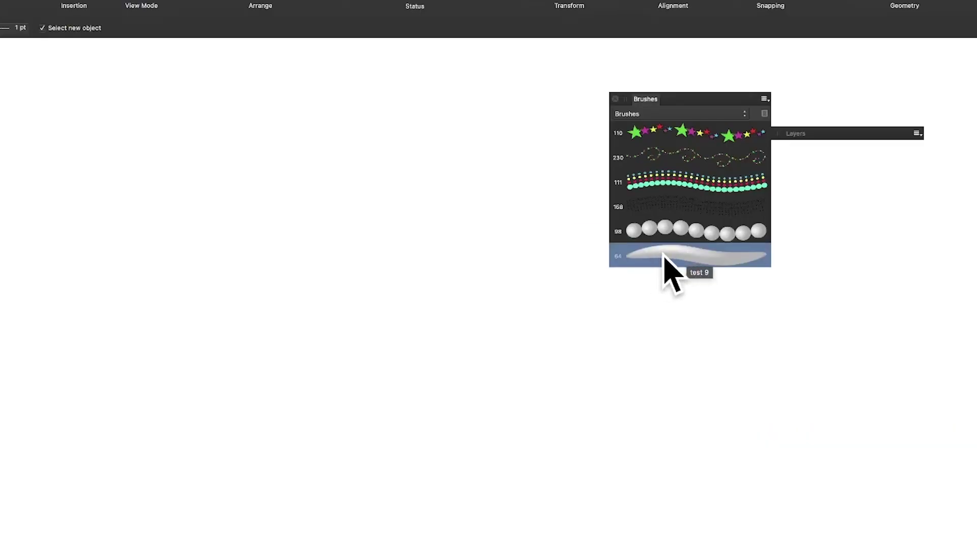
Widen the test 9 brush to 68.1 px and set its body to Repeat.
double_click(665, 255)
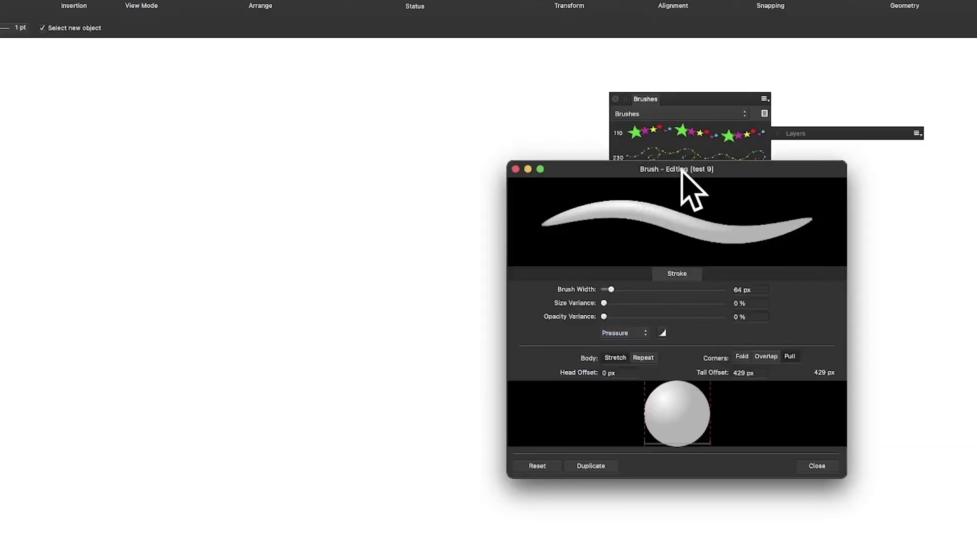
mouse_move(687, 173)
left_mouse_down()
mouse_move(375, 133)
mouse_move(456, 96)
left_mouse_up()
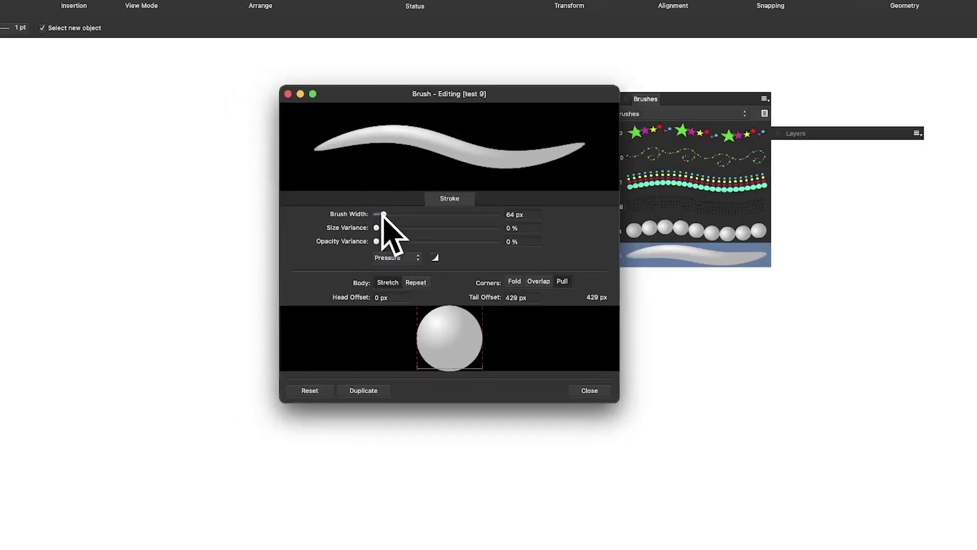
left_click_drag(384, 214, 383, 214)
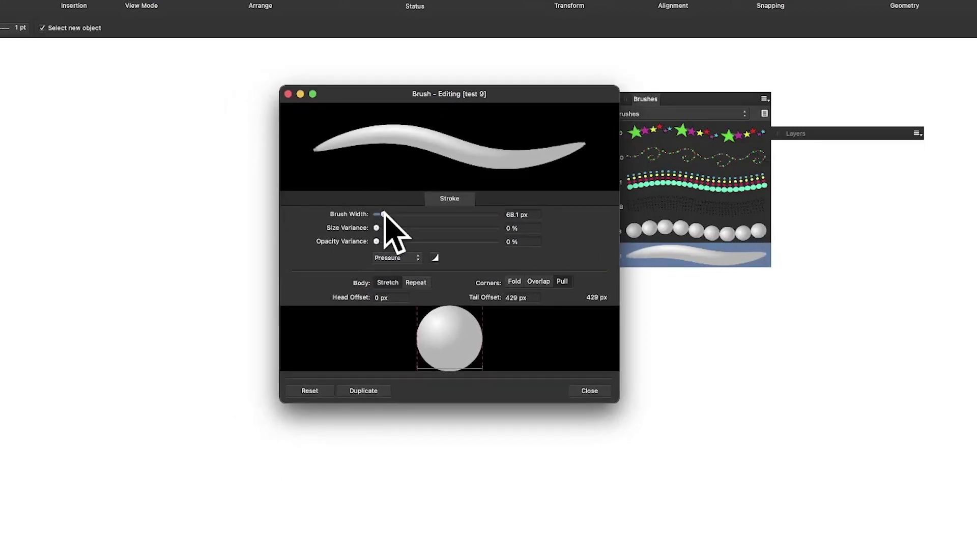
left_click(415, 282)
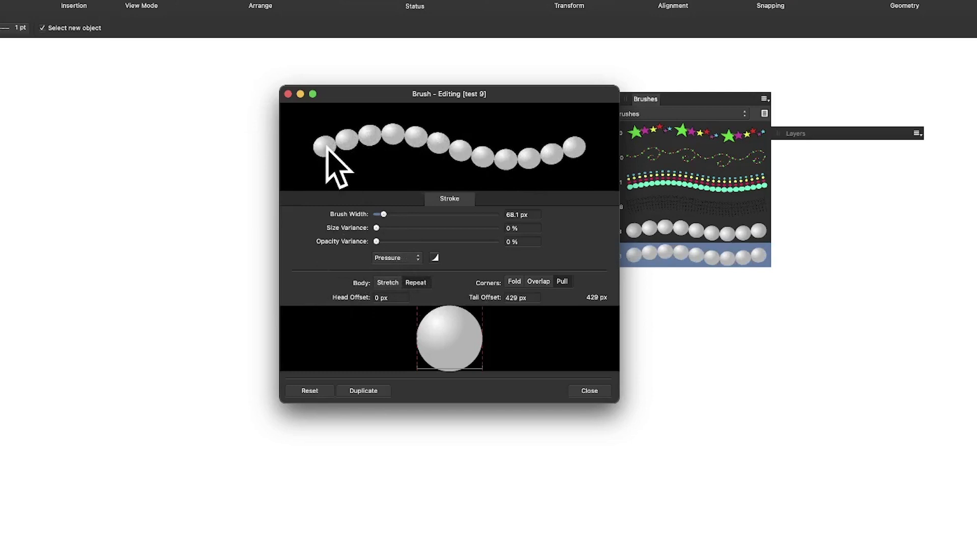
left_click(587, 390)
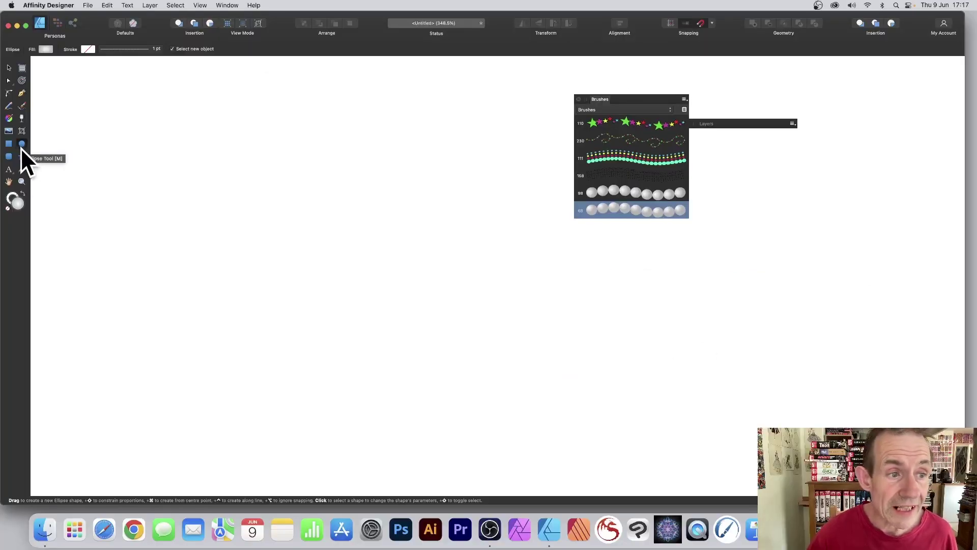
Draw a new circle and remove its gradient fill.
left_click_drag(130, 112, 442, 321)
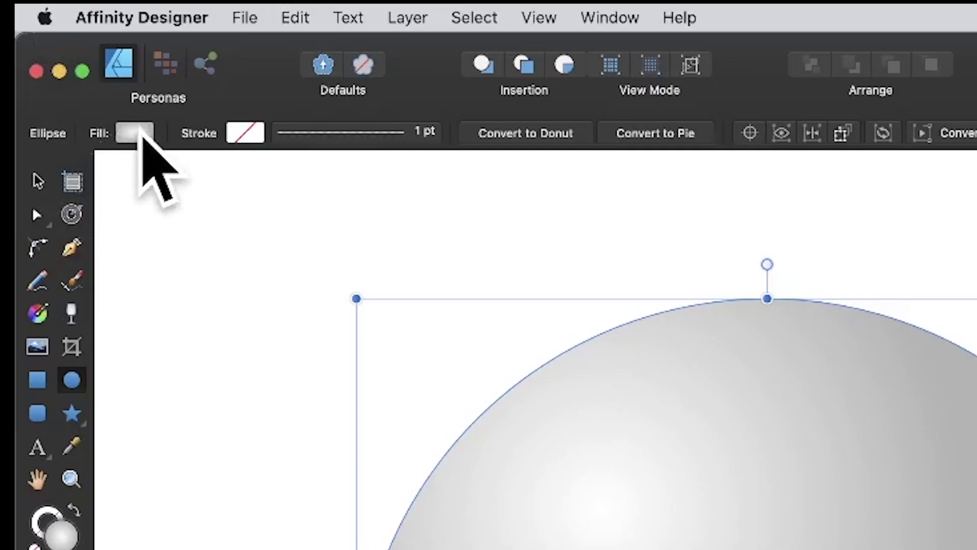
left_click(46, 50)
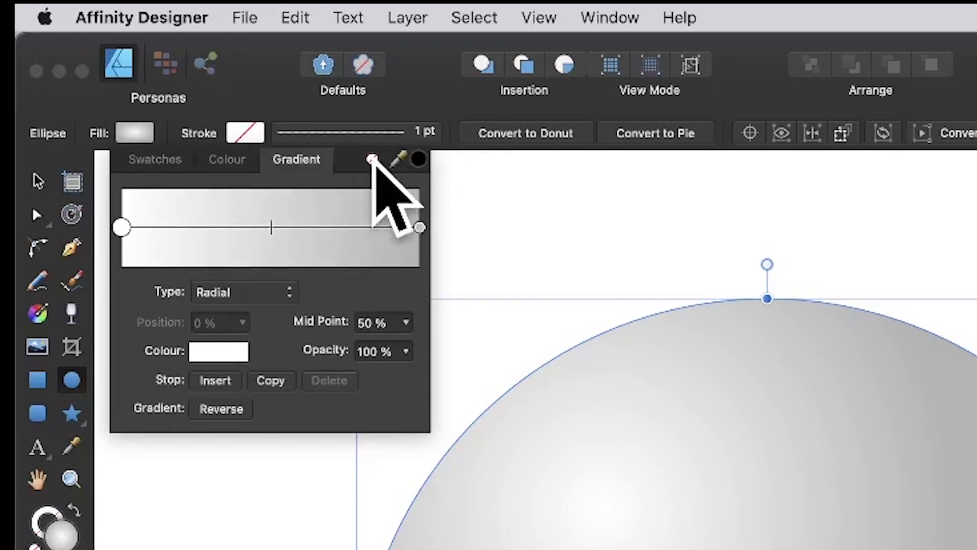
left_click(371, 158)
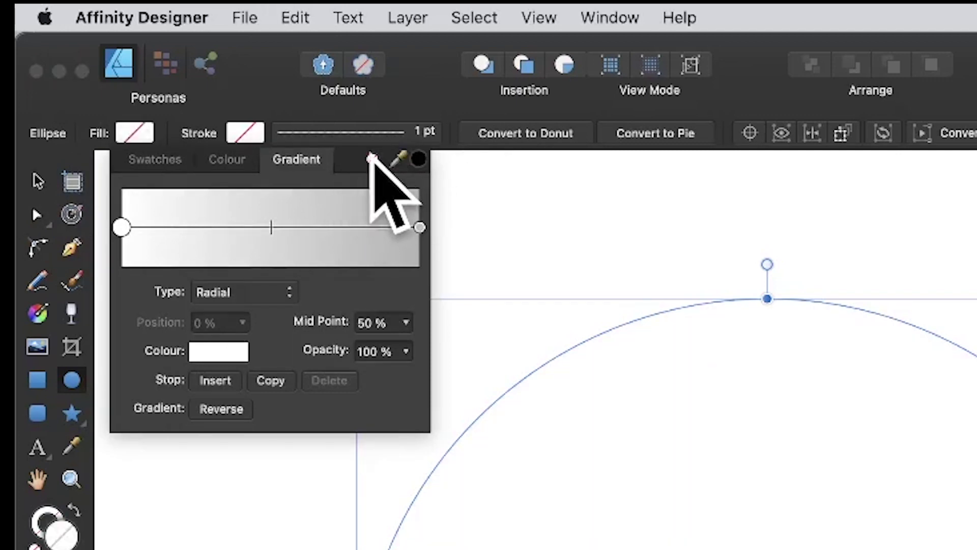
left_click(758, 92)
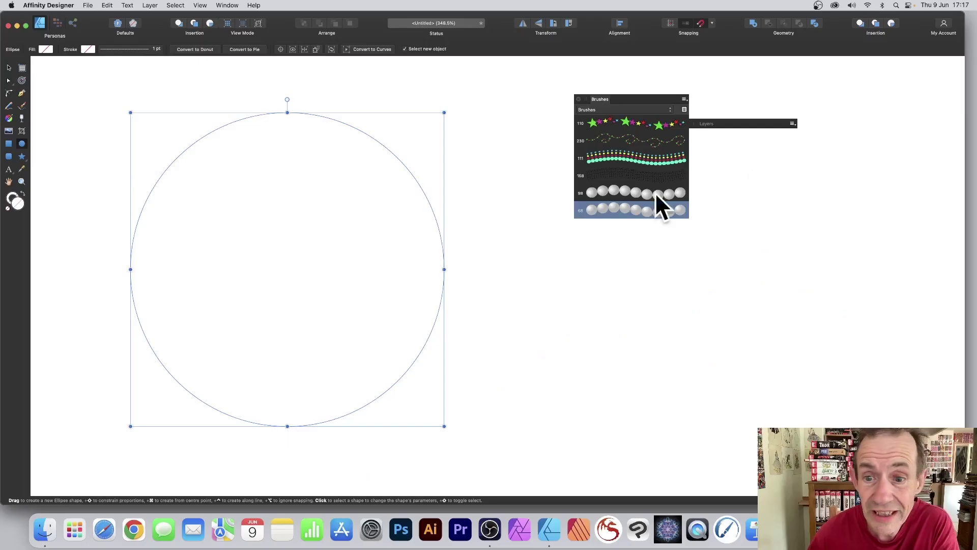
Stroke the circle with the pearl brush, trying the 98 brush before settling on 68.
left_click(618, 205)
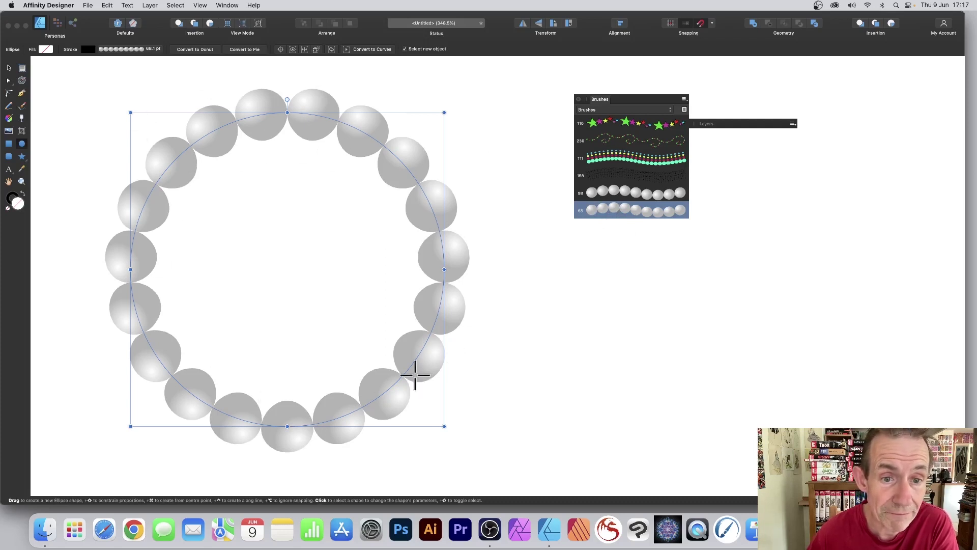
left_click(622, 193)
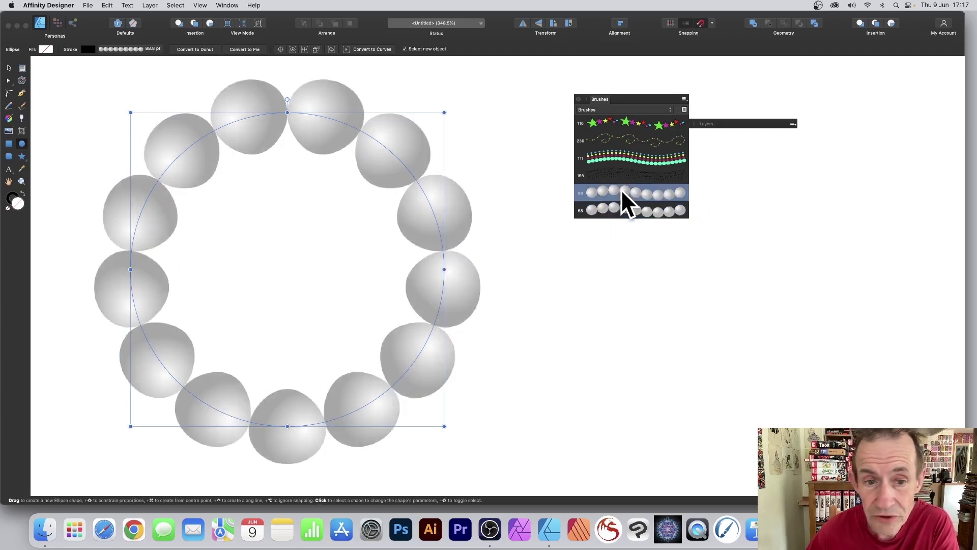
left_click(622, 207)
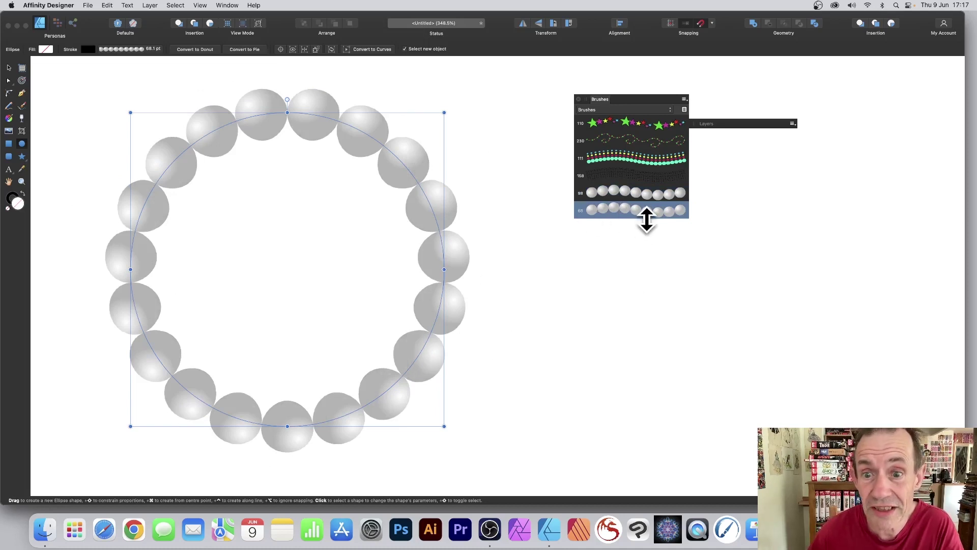
Reduce the pearl brush's width to 19.9 px in the Brush editor.
double_click(608, 209)
left_click_drag(413, 180, 408, 179)
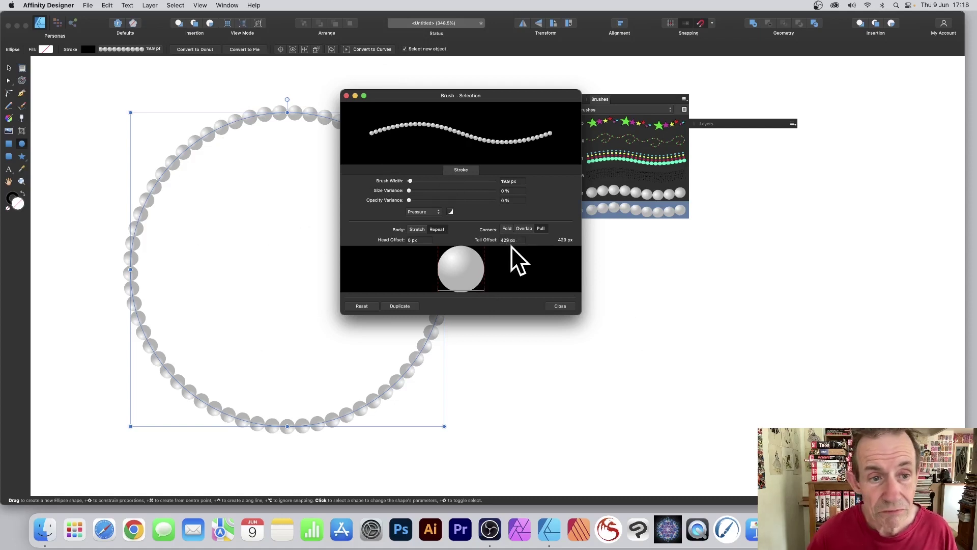
left_click(561, 306)
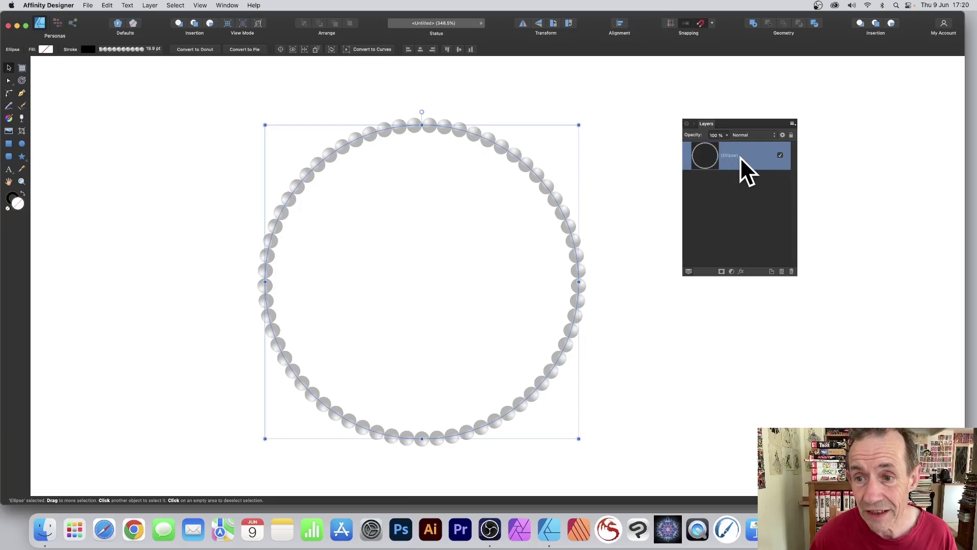
Duplicate the Ellipse layer and shrink and rotate the copy slightly.
right_click(705, 153)
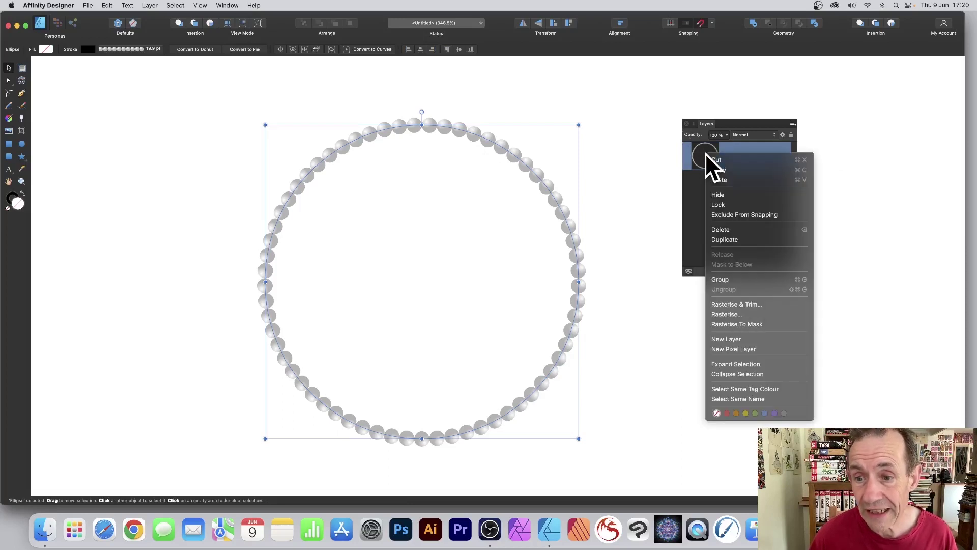
left_click(719, 237)
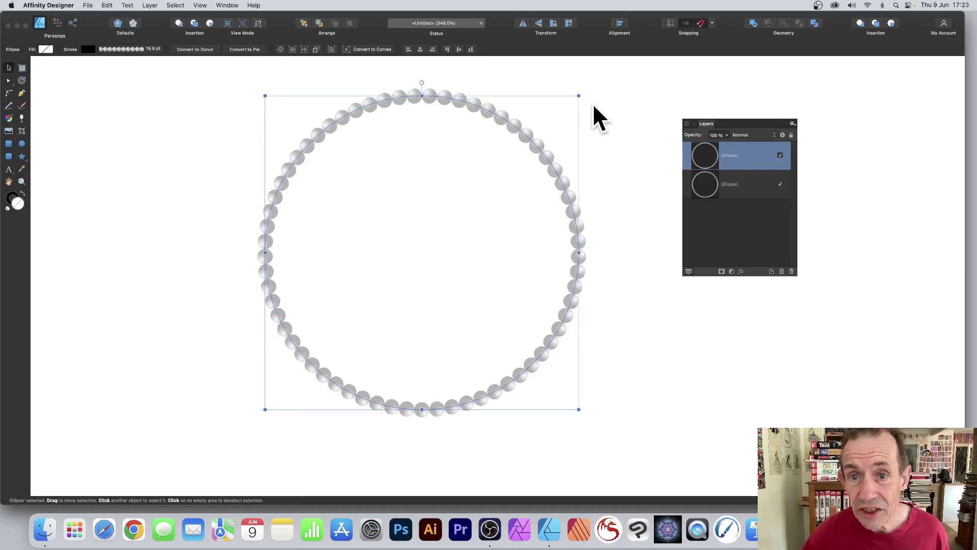
left_click_drag(579, 95, 559, 88)
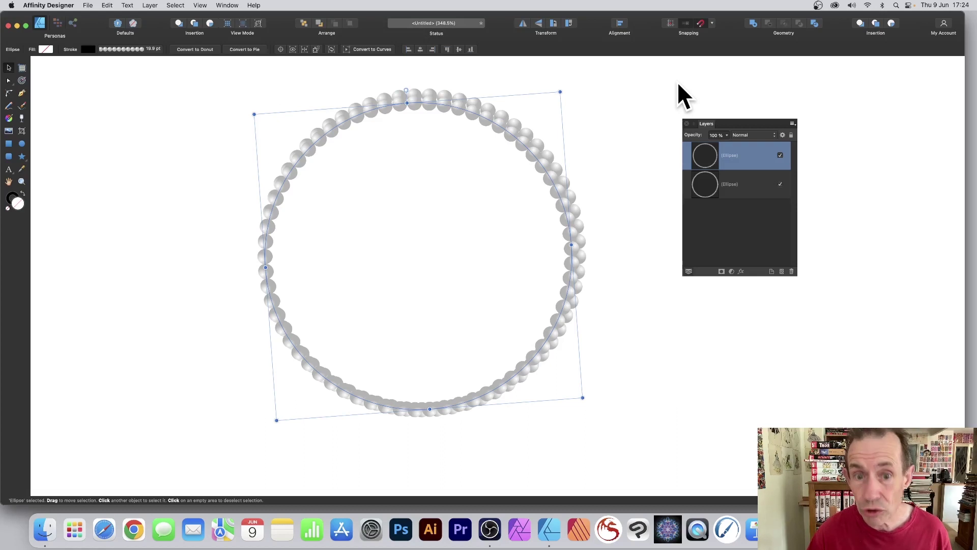
Repeat the shrink-and-rotate duplicate with Cmd+J many times, then deselect the spiral.
key("super+j")
key("super+j")
key("super+j")
key("super+j")
key("super+j")
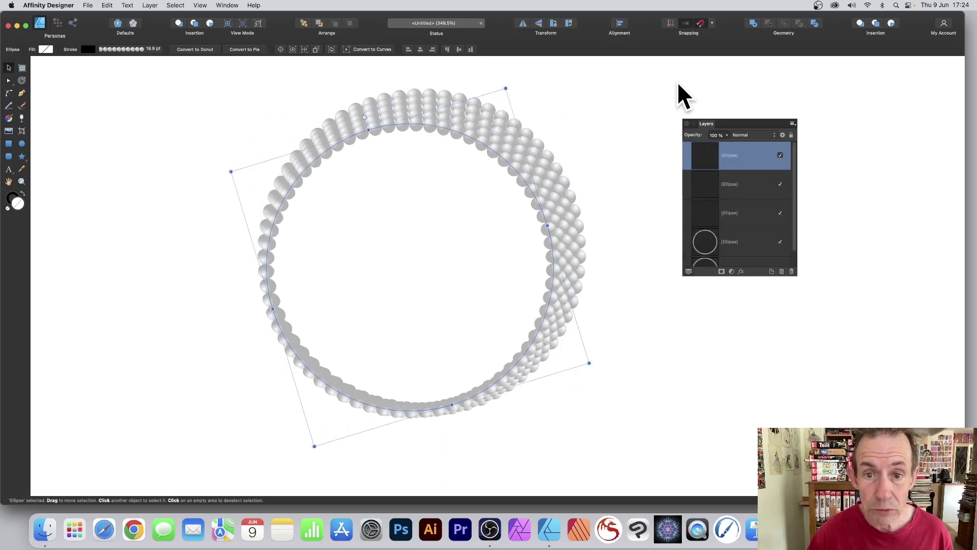
key("super+j")
key("super+j")
key("super+j")
key("super+j")
key("super+j")
key("super+j")
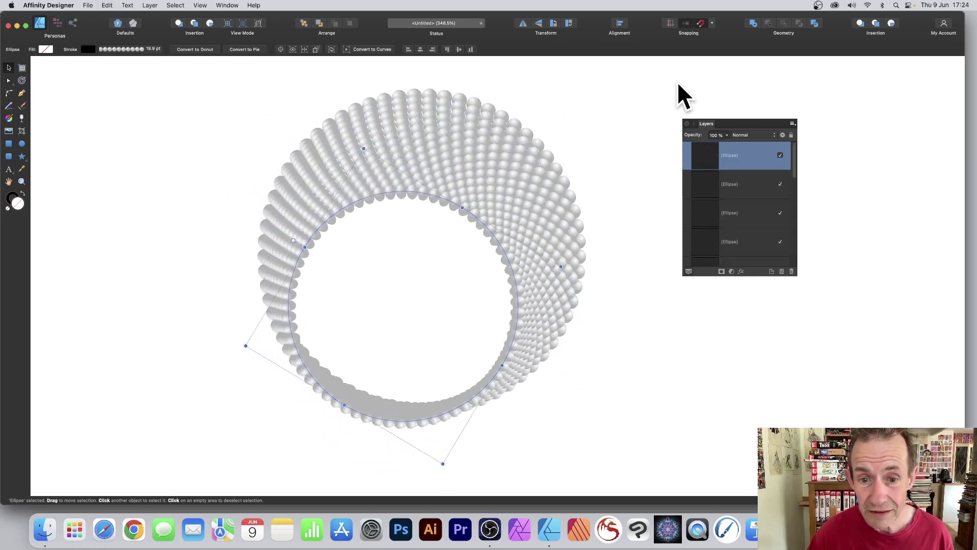
key("super+j")
key("super+j")
key("super+j")
key("super+j")
key("super+j")
key("super+j")
key("super+j")
key("super+j")
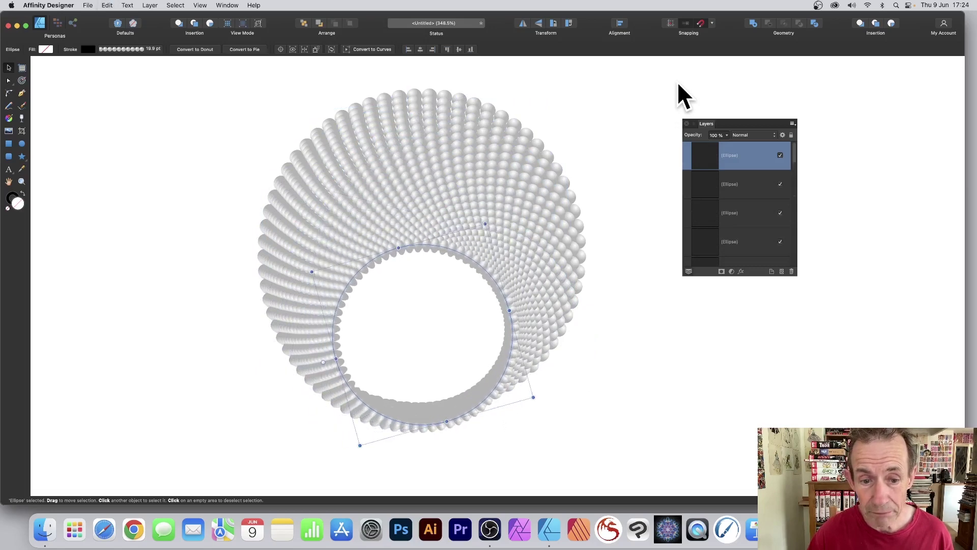
key("super+j")
key("super+j")
key("super+j")
key("super+j")
key("super+j")
key("super+j")
key("super+j")
key("super+j")
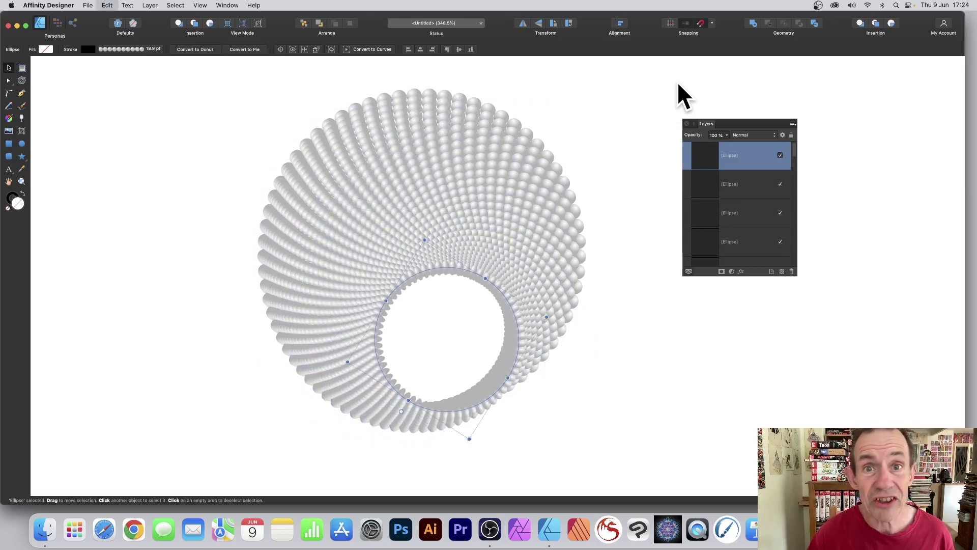
key("super+j")
key("super+j")
key("super+j")
key("super+j")
key("super+j")
key("super+j")
key("super+j")
key("super+j")
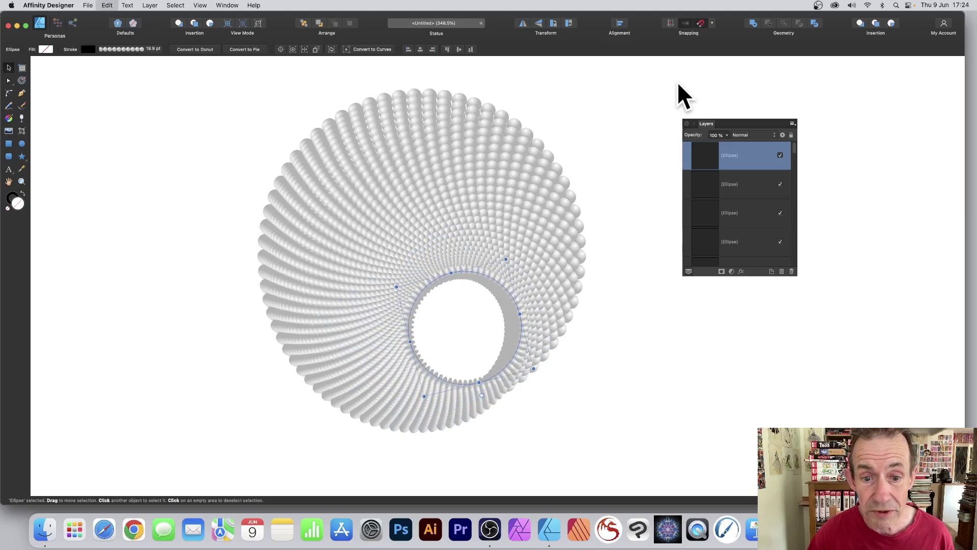
key("super+j")
key("super+j")
key("super+j")
key("super+j")
key("super+j")
key("super+j")
key("super+j")
key("super+j")
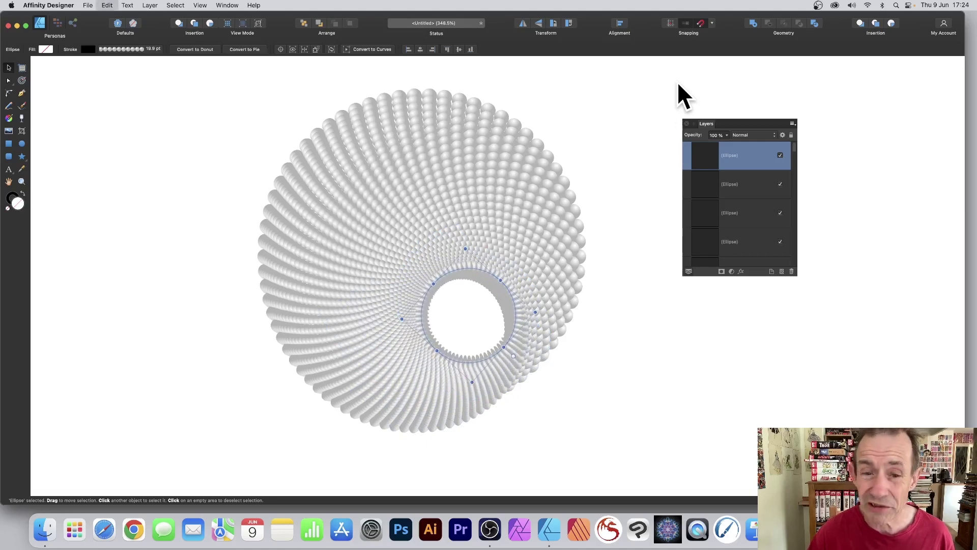
key("super+j")
key("super+j")
key("super+j")
key("super+j")
key("super+j")
key("super+j")
key("super+j")
key("super+j")
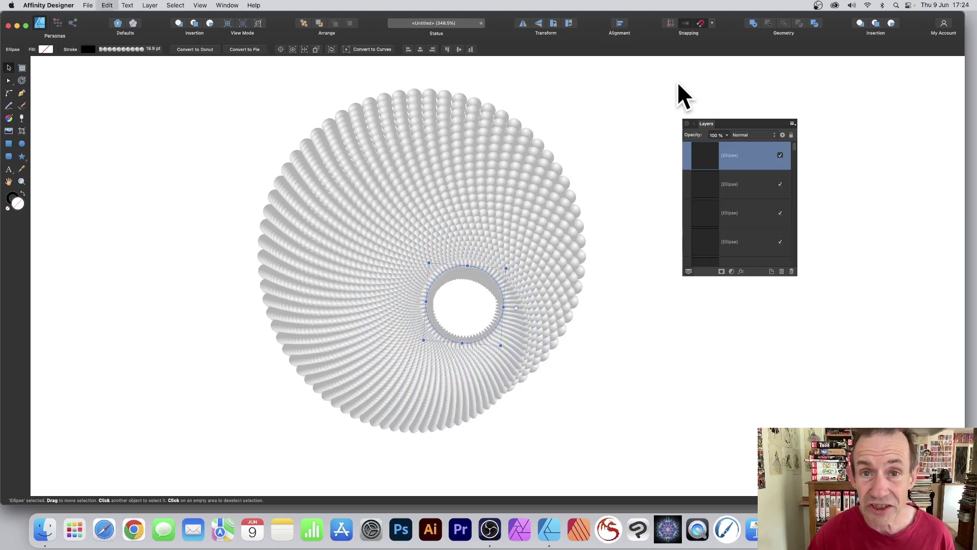
key("super+j")
key("super+j")
key("super+j")
key("super+j")
key("super+j")
key("super+j")
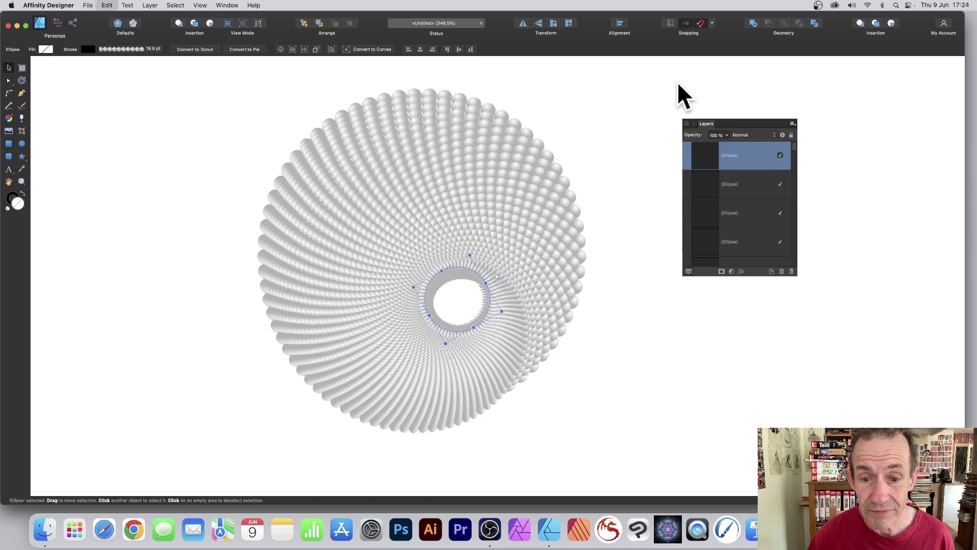
key("super+d")
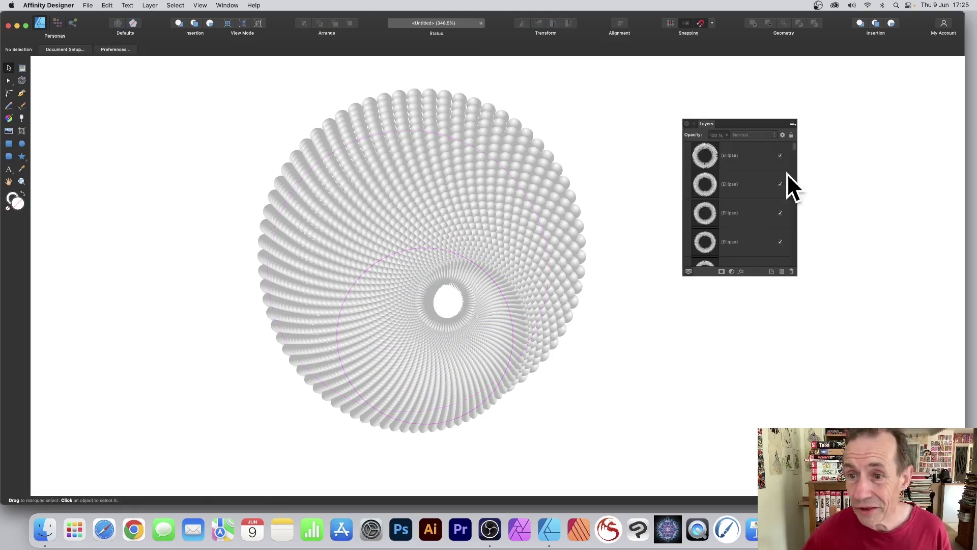
Select the 85 copied rings above the original ellipse in Layers and delete them.
scroll(758, 209, "down", 5)
scroll(756, 208, "down", 5)
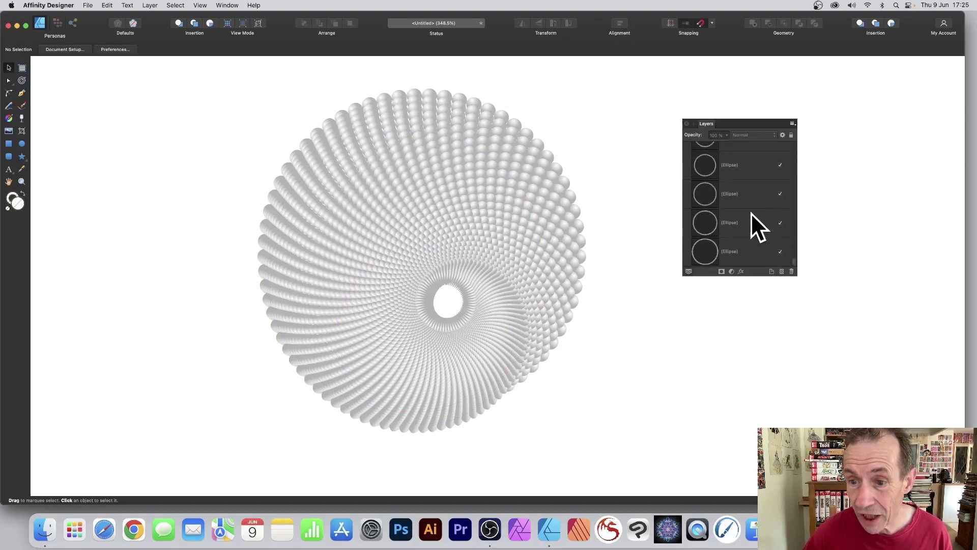
left_click(685, 253)
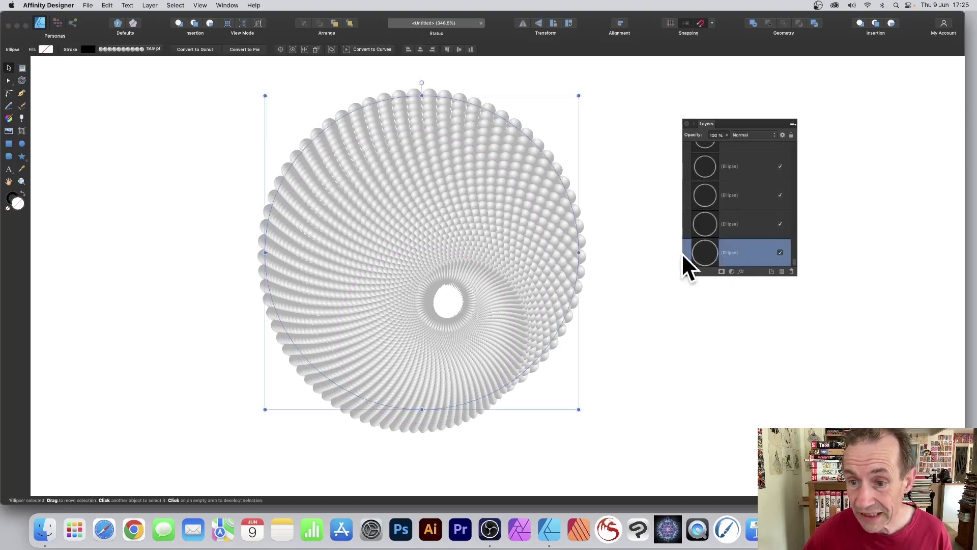
left_click(734, 226)
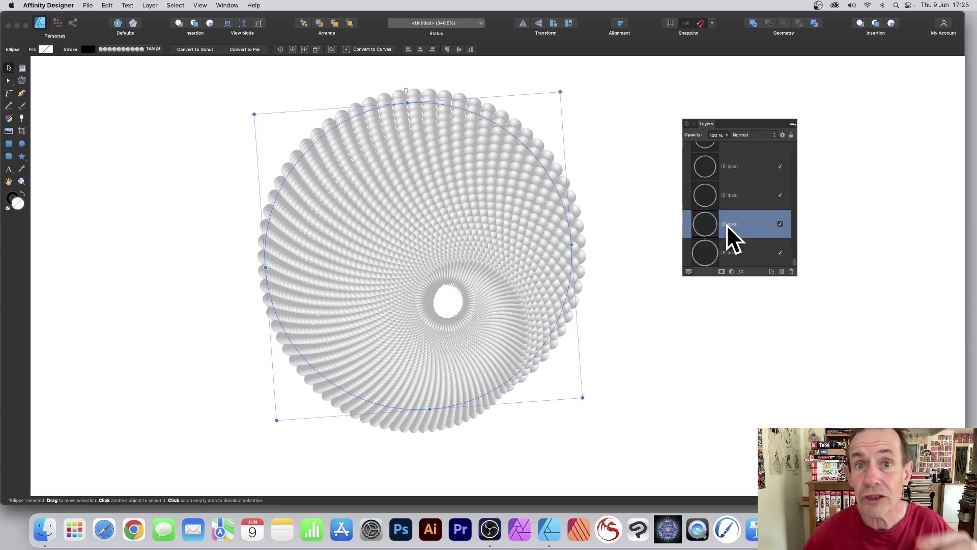
scroll(740, 227, "up", 10)
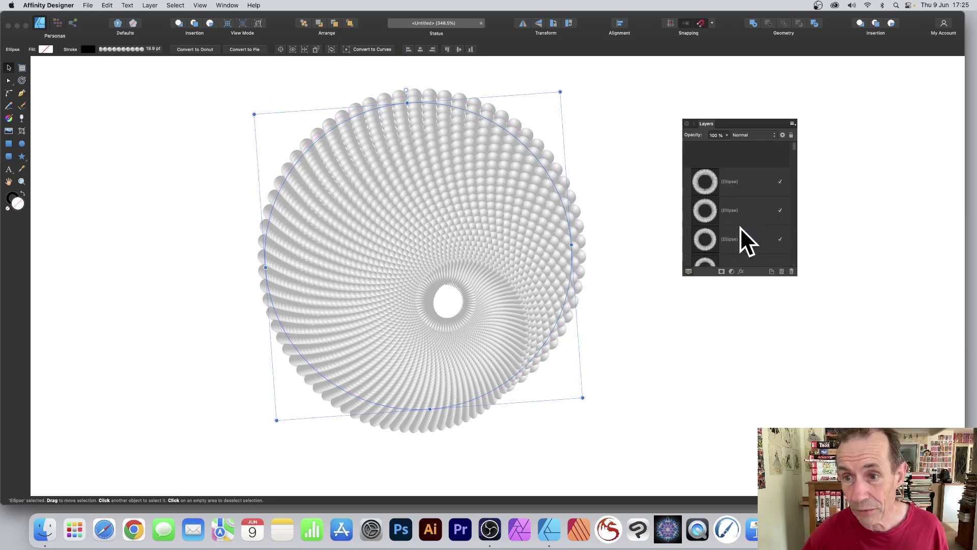
left_click(740, 157, "shift")
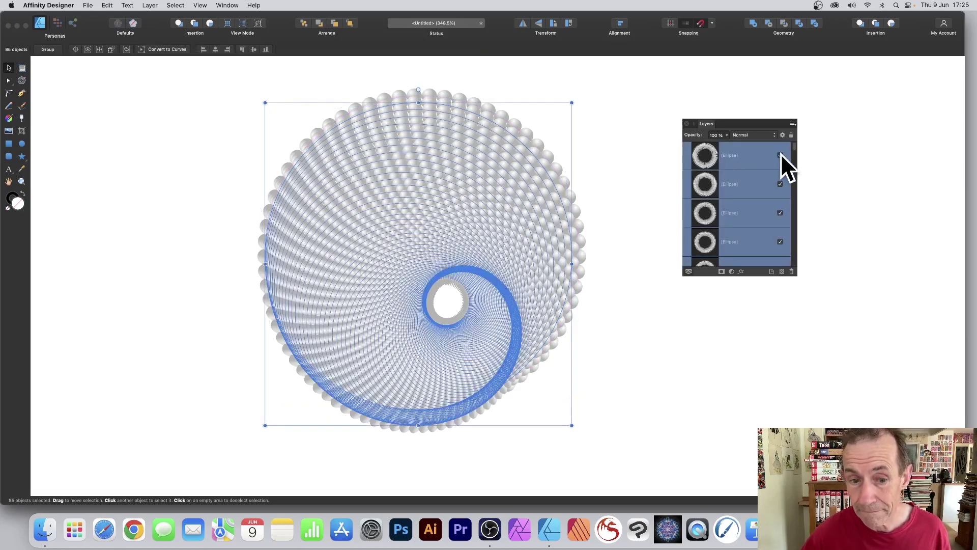
key("Delete")
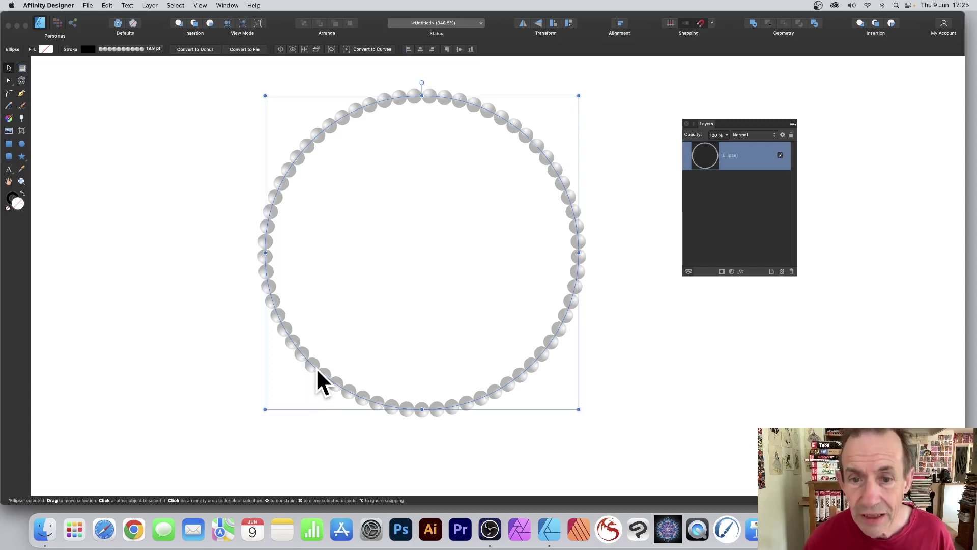
Duplicate the remaining pearl ring, shrink the copy, and shift it up and left.
right_click(706, 155)
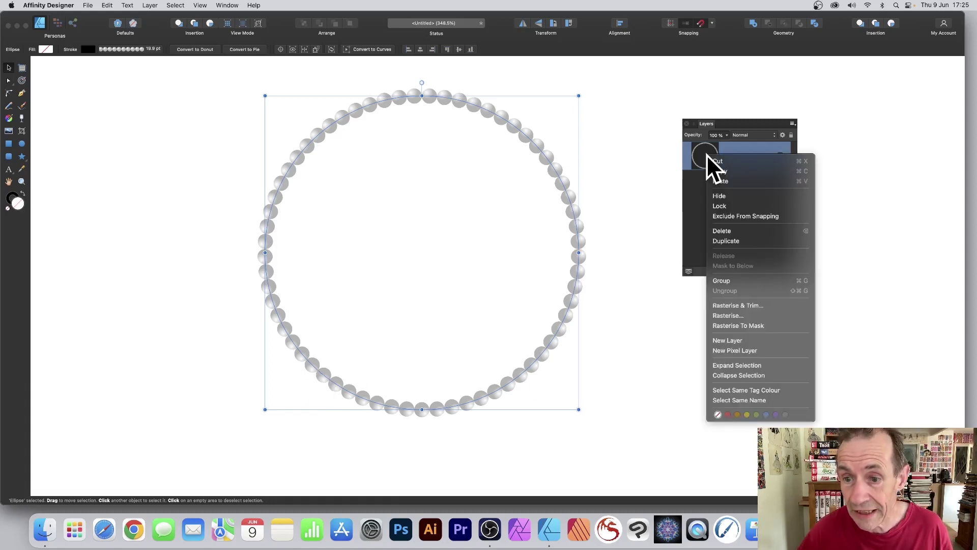
left_click(735, 240)
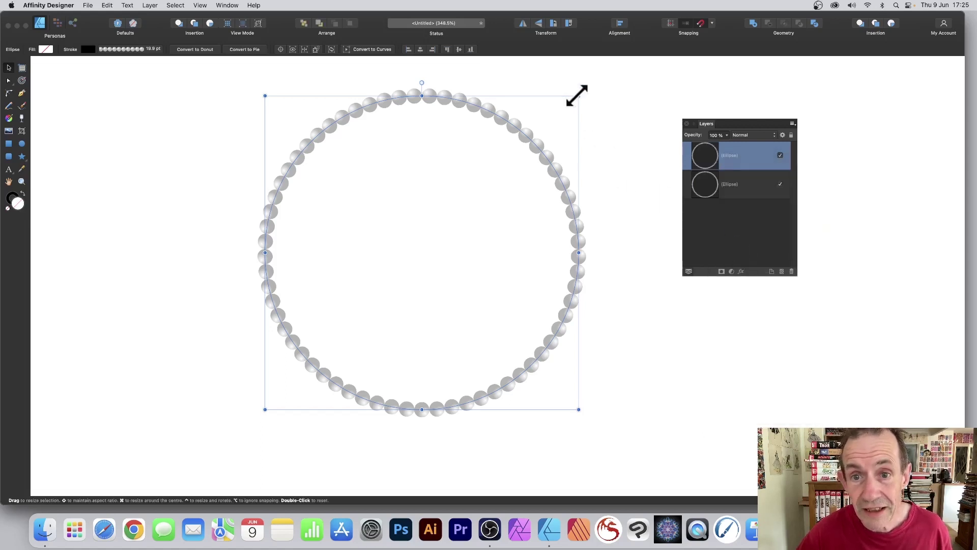
left_click_drag(579, 96, 572, 127)
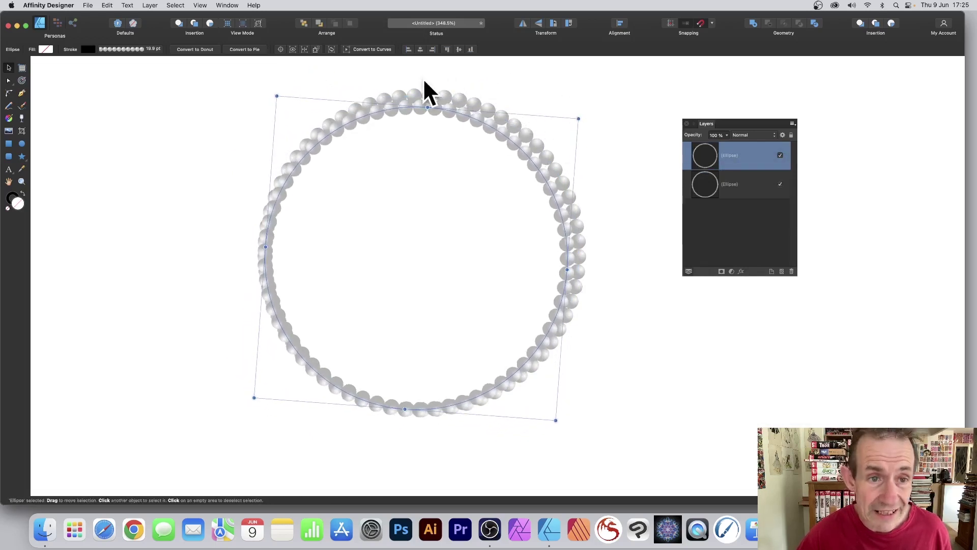
left_click_drag(558, 212, 550, 195)
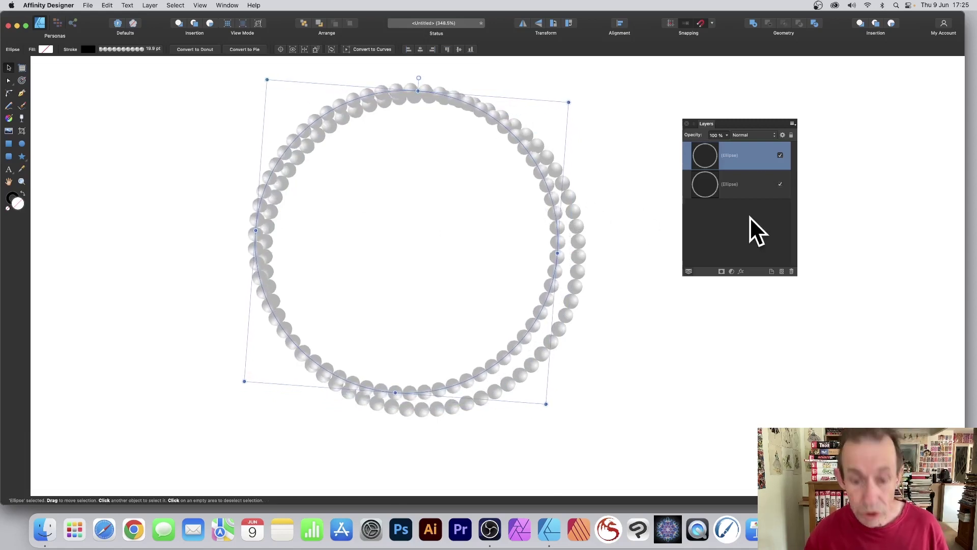
Repeat the shifted duplicate with Cmd+J, zoom out, and select all 30 rings.
key("super+j")
key("super+j")
key("super+j")
key("super+j")
key("super+j")
key("super+j")
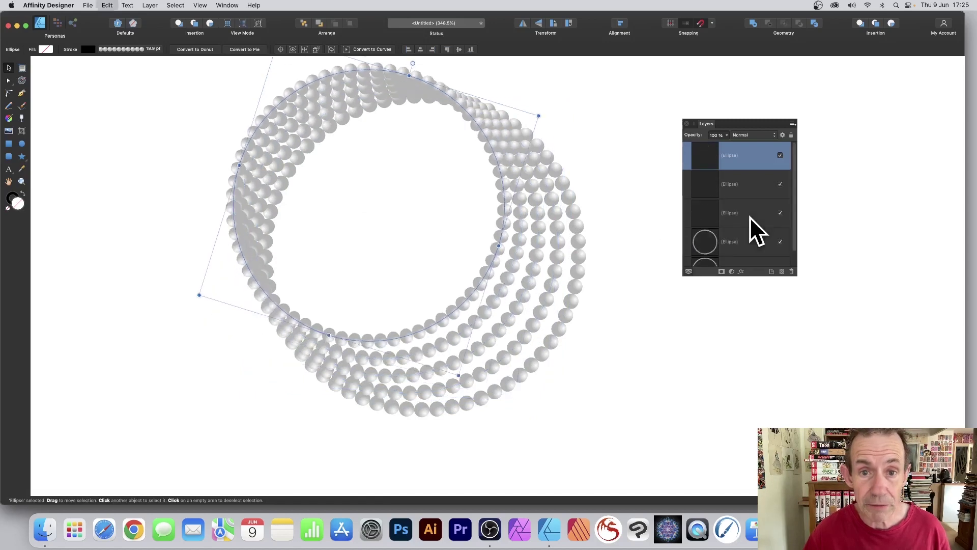
key("super+j")
key("super+j")
key("super+j")
key("super+j")
key("super+j")
key("super+j")
key("super+j")
key("super+j")
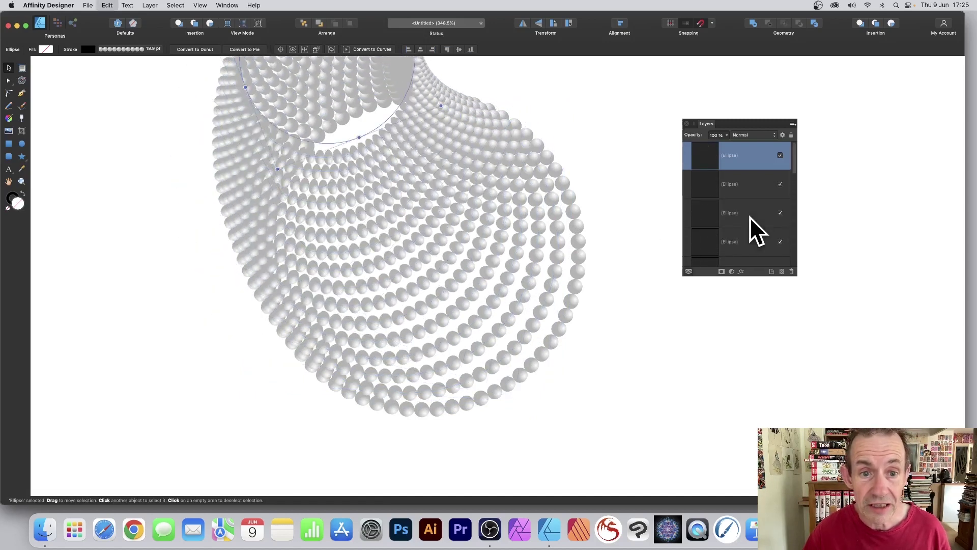
key("super+j")
key("super+j")
key("super+j")
key("super+j")
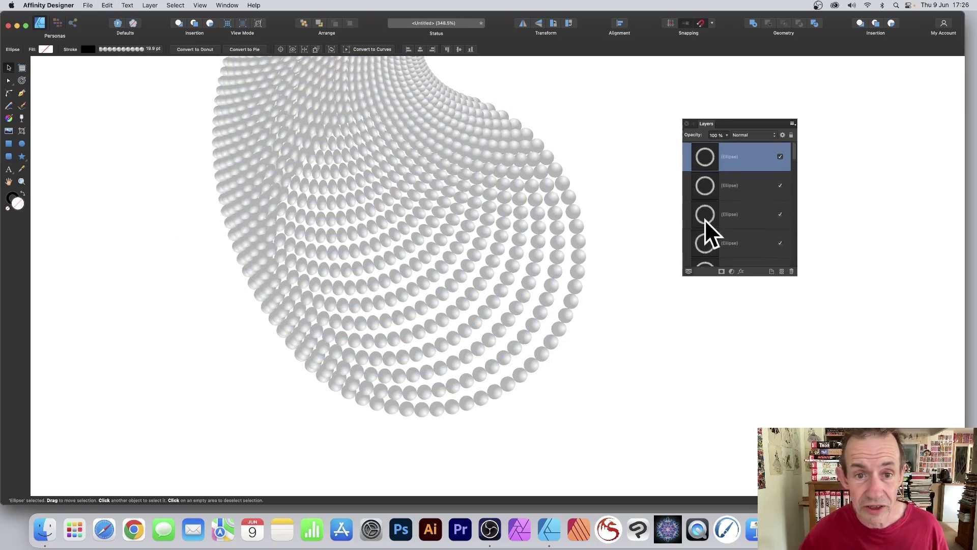
scroll(458, 203, "up", 3)
key("super+minus")
key("super+minus")
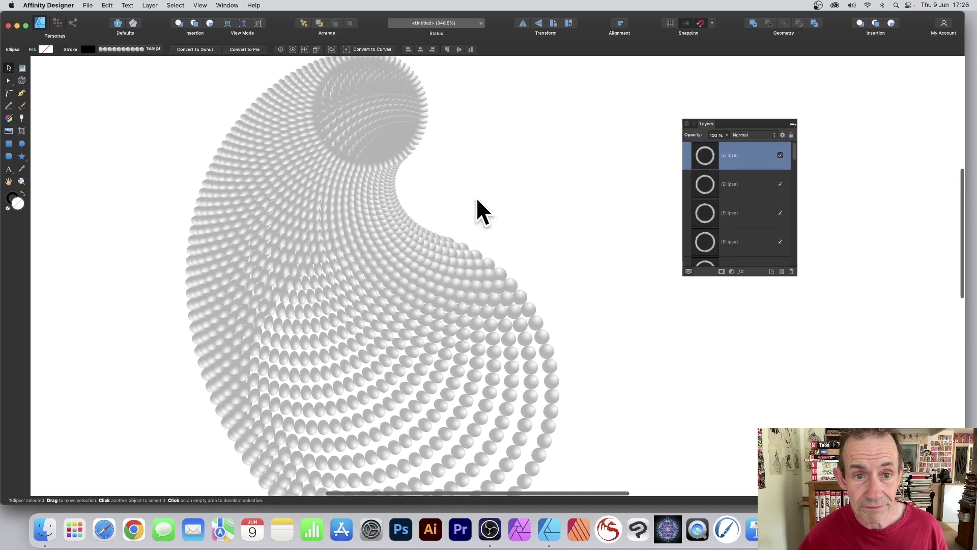
key("super+a")
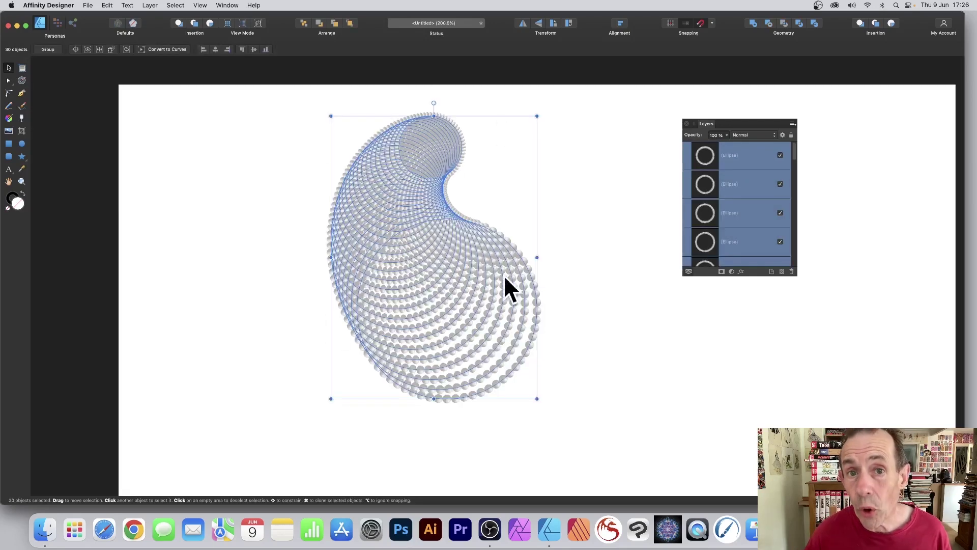
Group all 30 selected pearl-ring layers into one Group layer.
right_click(706, 150)
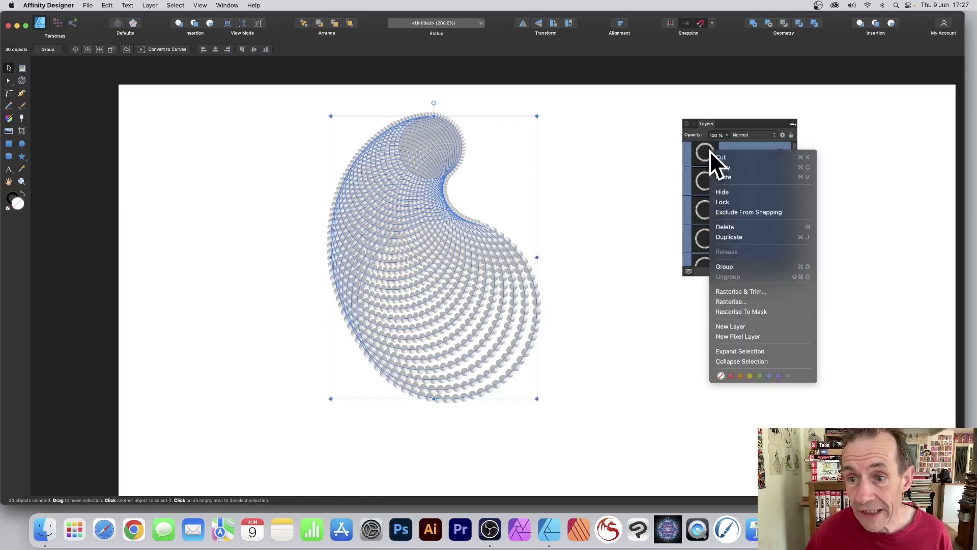
left_click(732, 268)
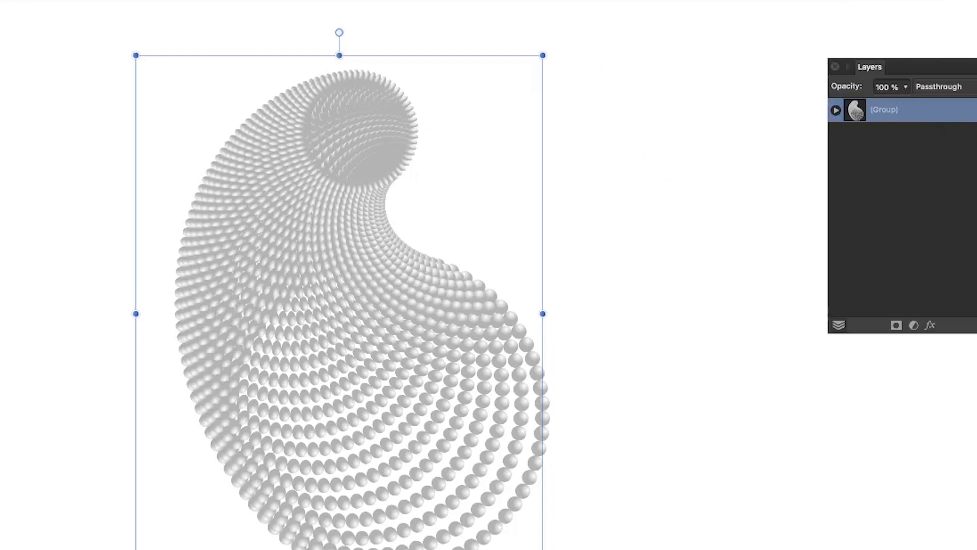
Turn on 3D shading for the shell group with a slightly larger radius.
left_click(929, 325)
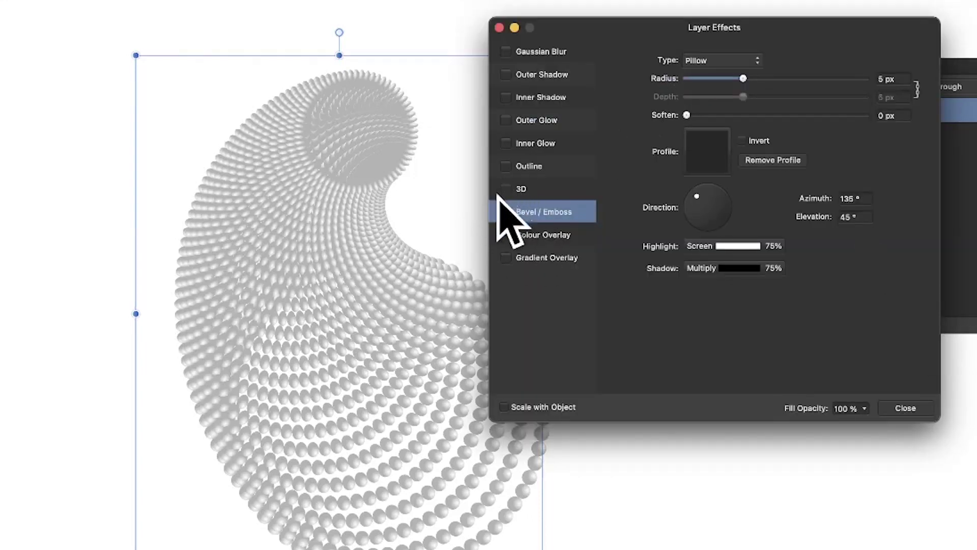
left_click(521, 189)
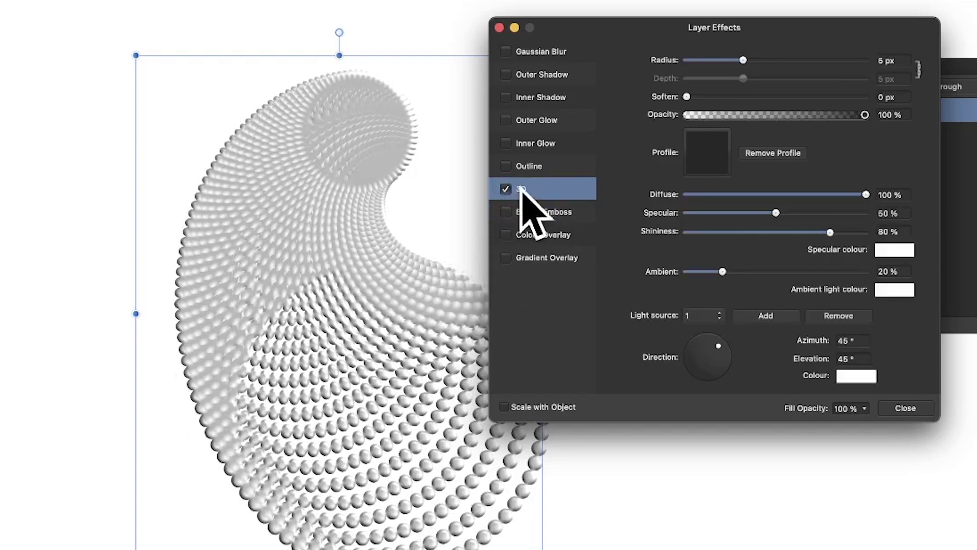
left_click_drag(742, 60, 746, 60)
Add a Pillow Bevel/Emboss with radius 8.5 px and a nudged lighting direction.
left_click(532, 211)
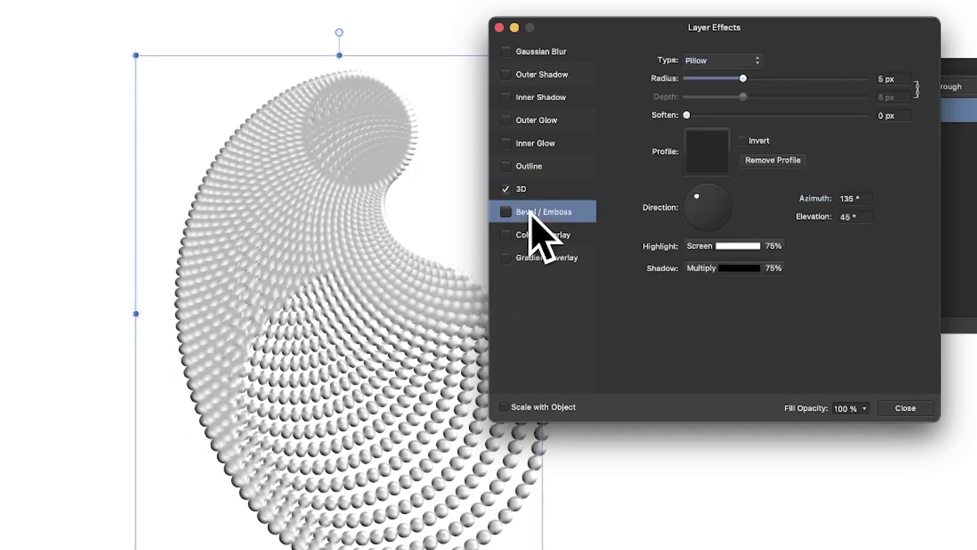
left_click(506, 211)
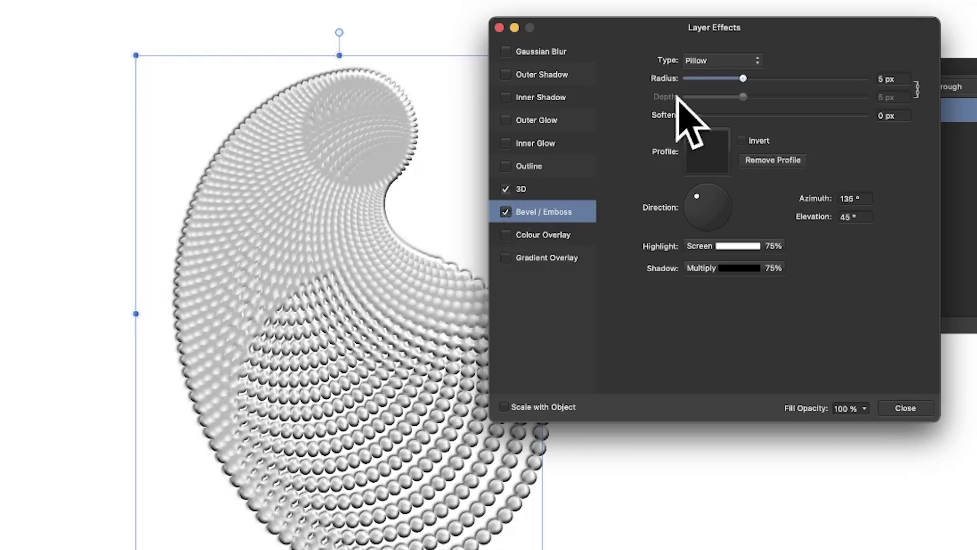
left_click_drag(692, 205, 698, 205)
left_click_drag(743, 79, 757, 78)
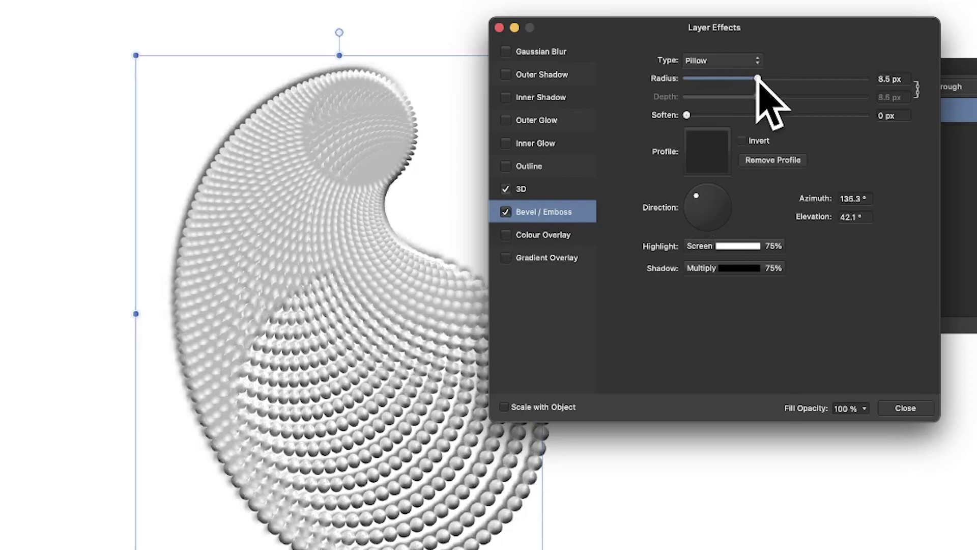
left_click(738, 62)
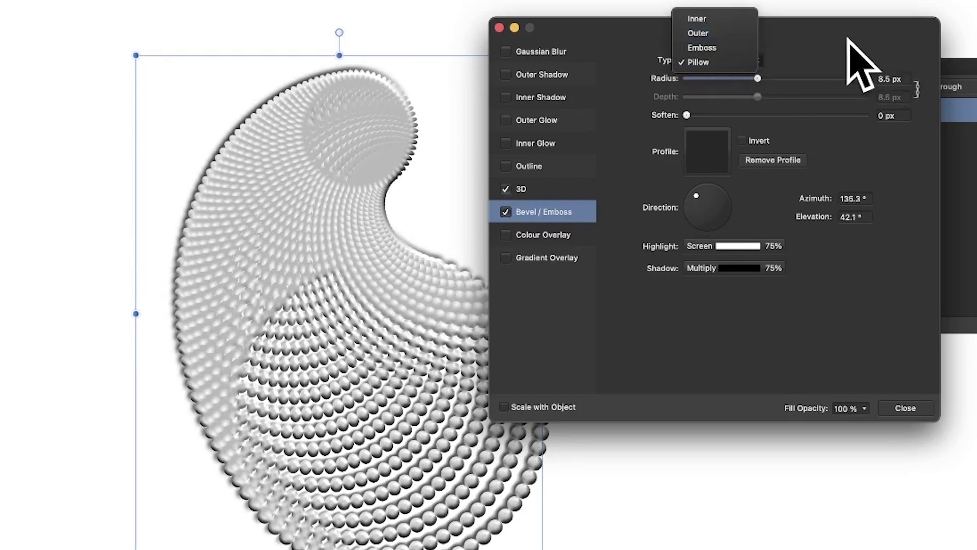
left_click(820, 41)
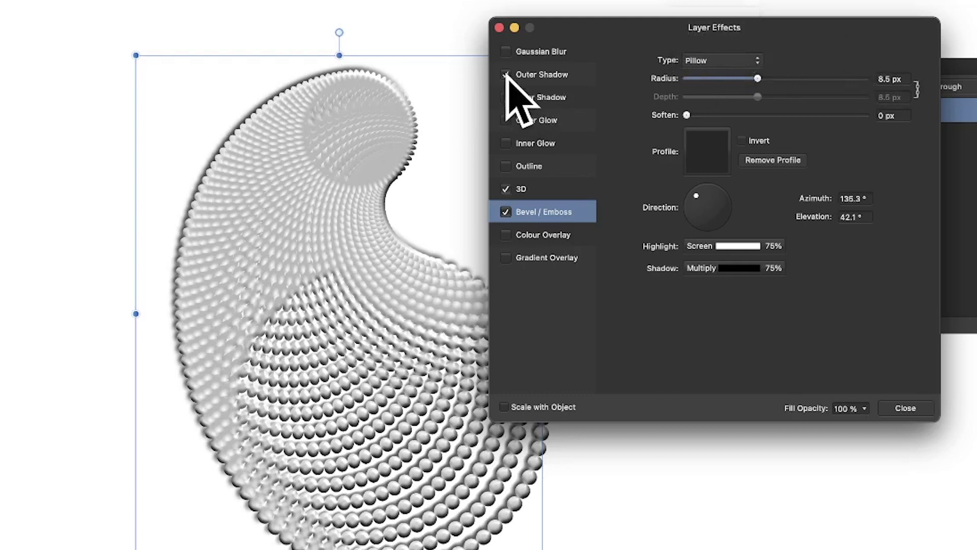
Add a soft outer shadow with larger radius and offset, then close the effects.
left_click(537, 75)
left_click_drag(726, 97, 735, 97)
left_click_drag(737, 116, 780, 135)
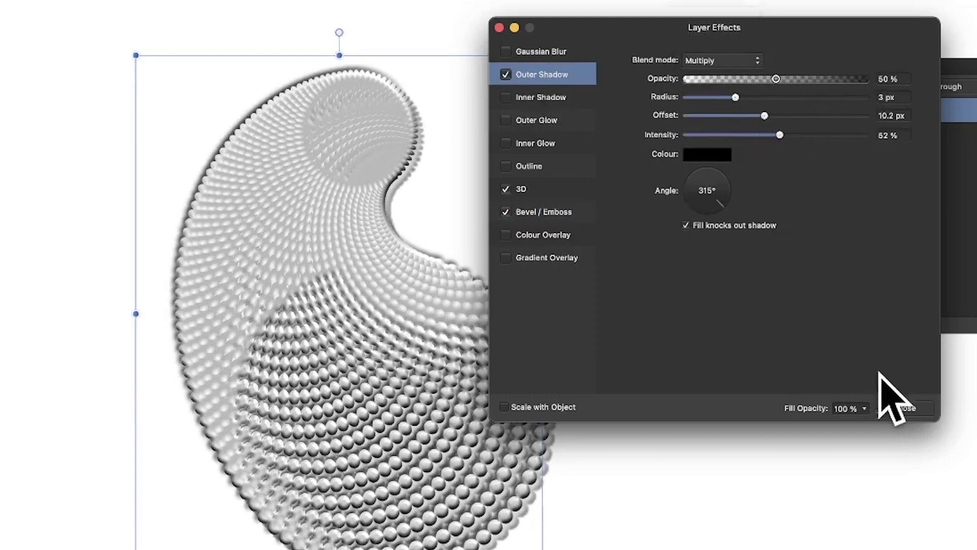
left_click(911, 407)
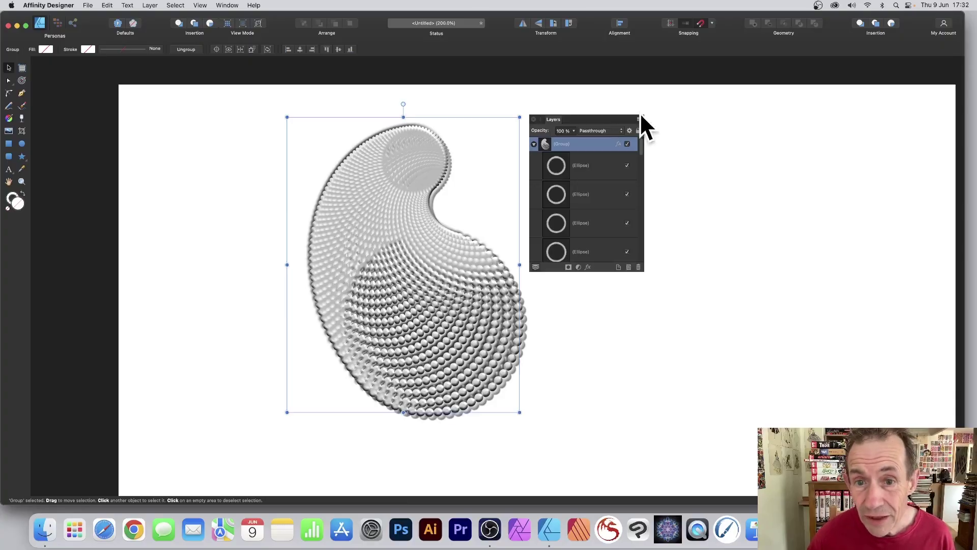
Add a Recolour adjustment to the shell group and shift its hue to cyan.
left_click(579, 268)
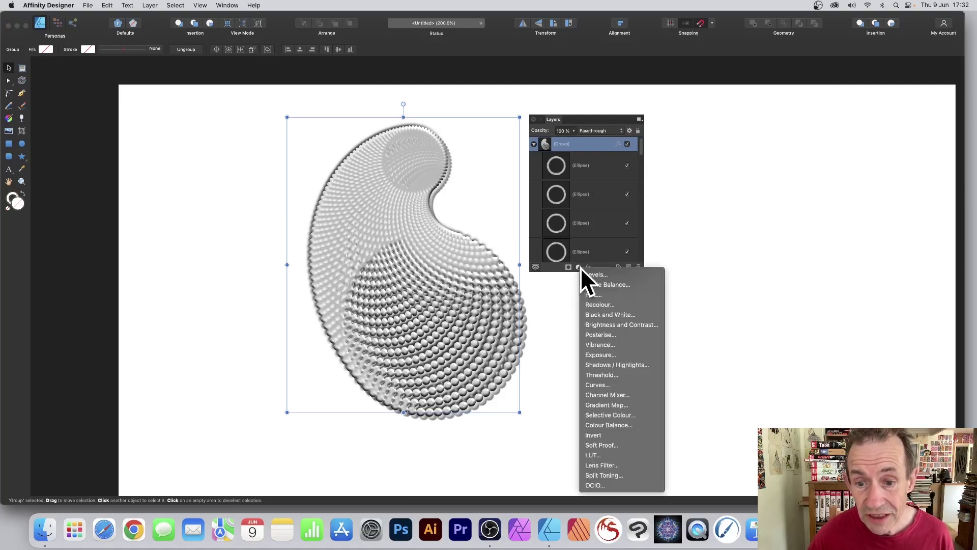
left_click(595, 303)
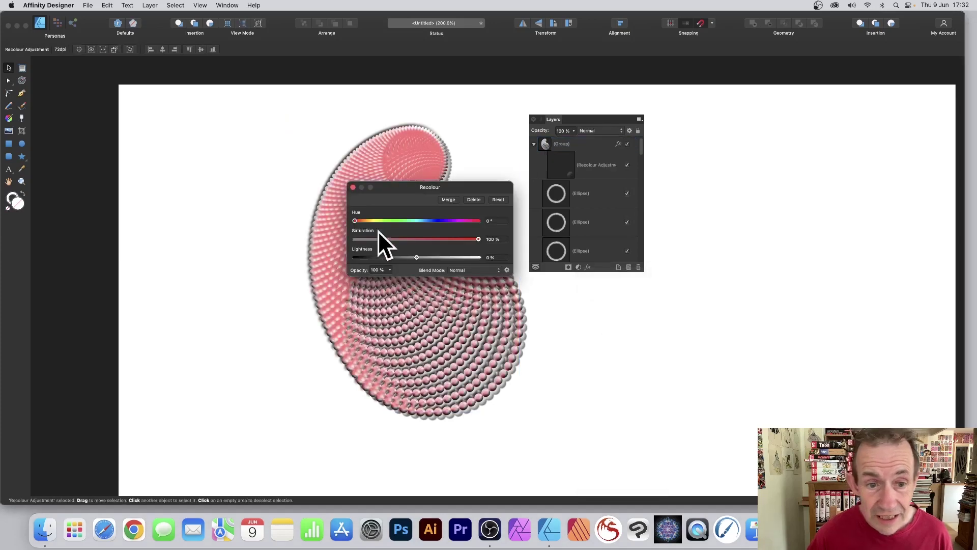
left_click_drag(355, 221, 418, 221)
left_click(353, 188)
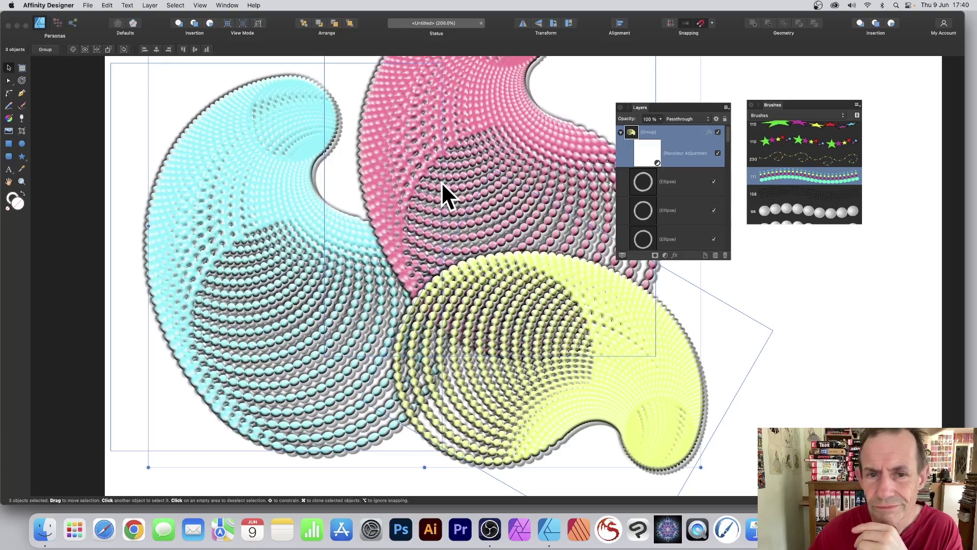
Collapse and re-expand the top shell group's layers in the Layers panel.
left_click(621, 133)
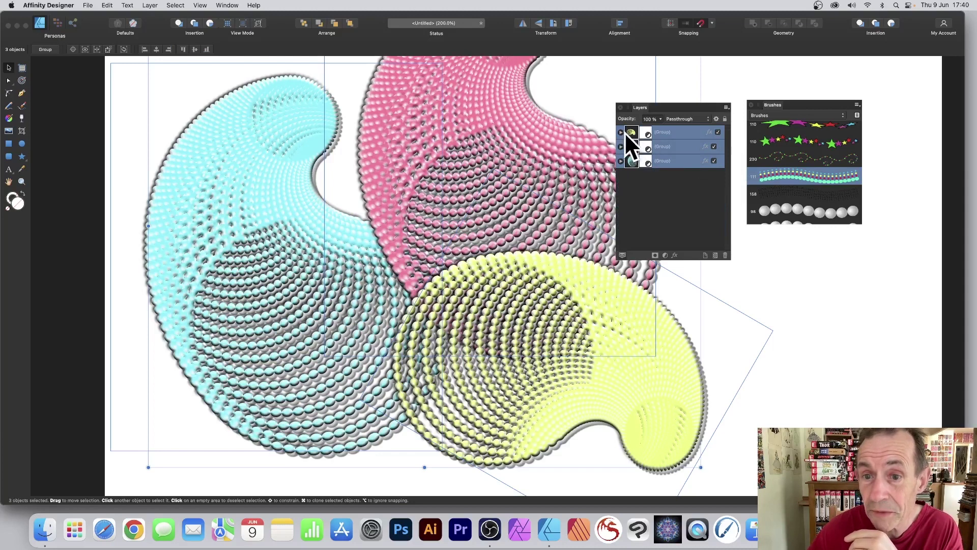
left_click(621, 133)
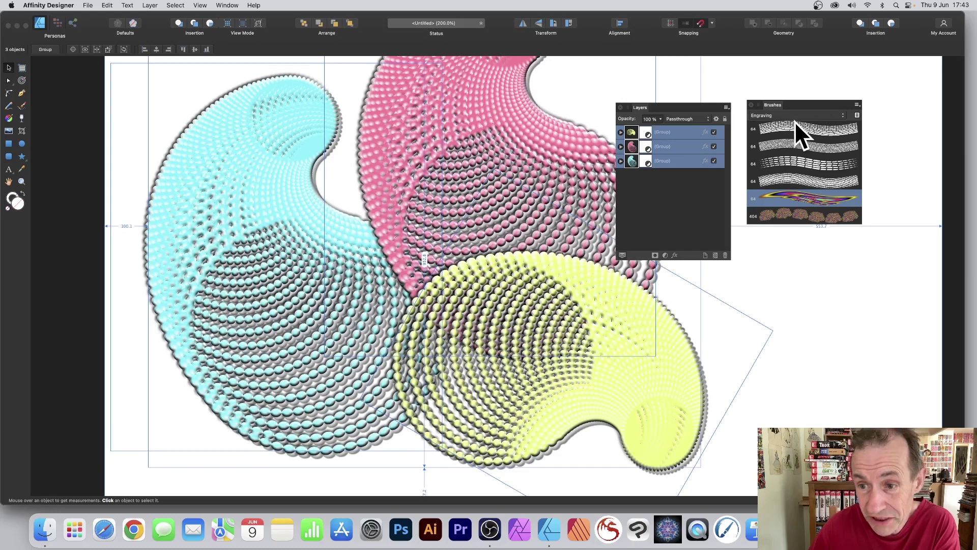
Try striped and dark Engraving brushes, then star, dot and bead brushes, ending on beads.
left_click(776, 197)
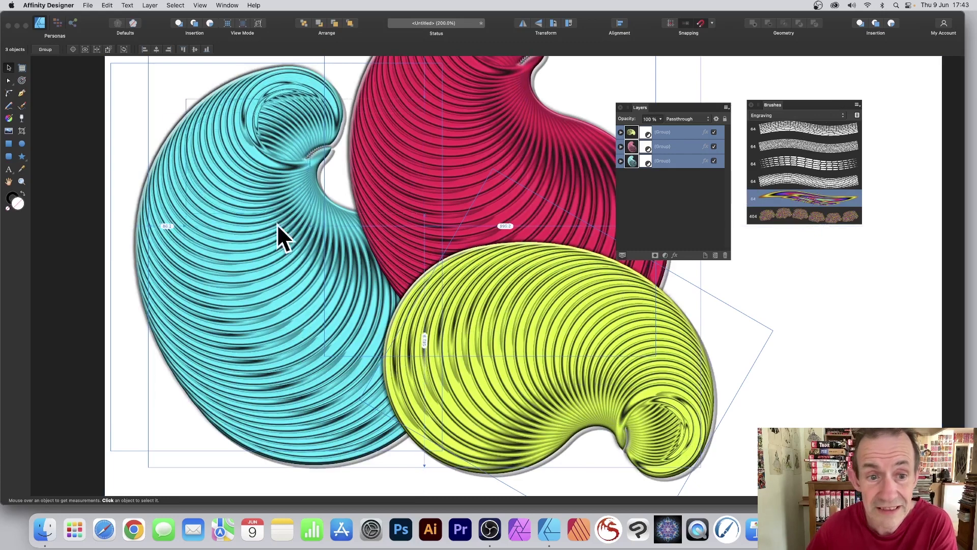
left_click(789, 164)
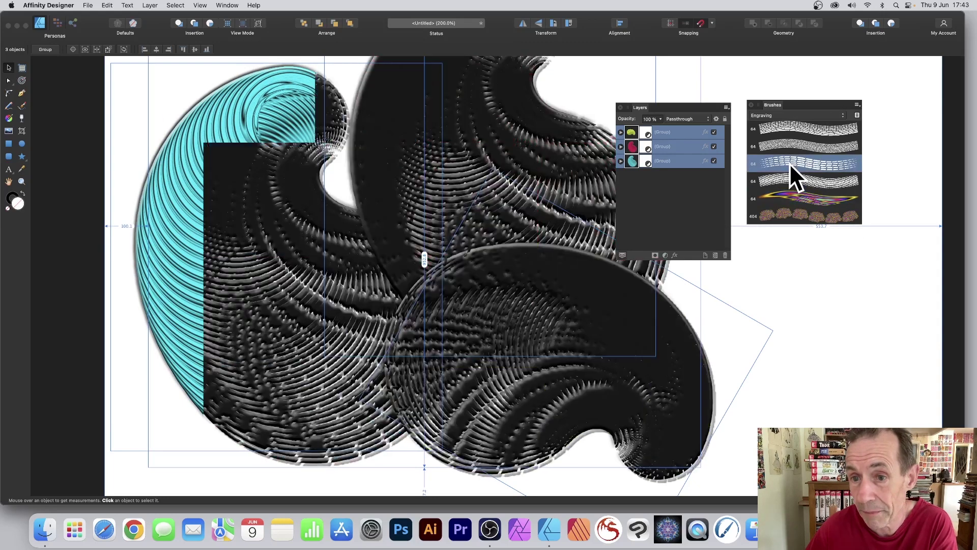
left_click(784, 115)
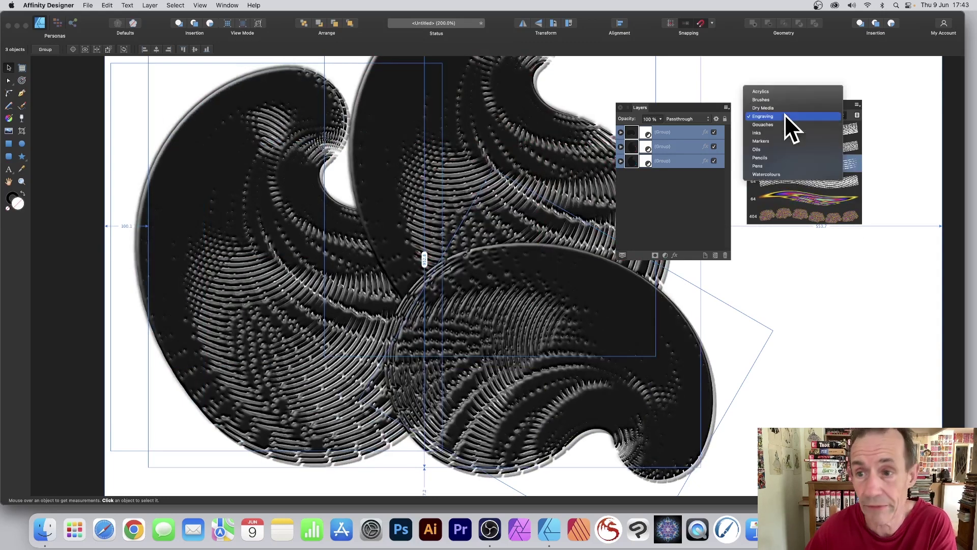
left_click(777, 99)
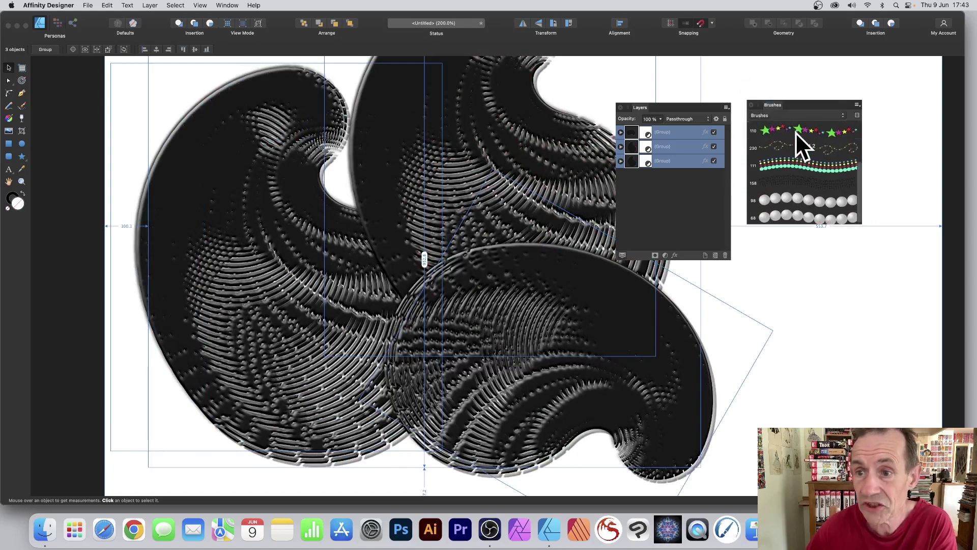
left_click(796, 132)
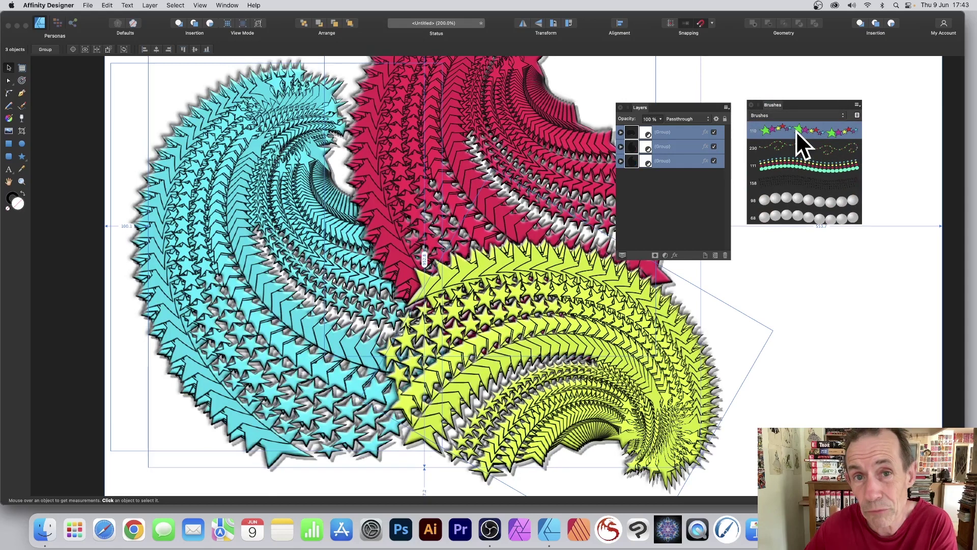
left_click(792, 145)
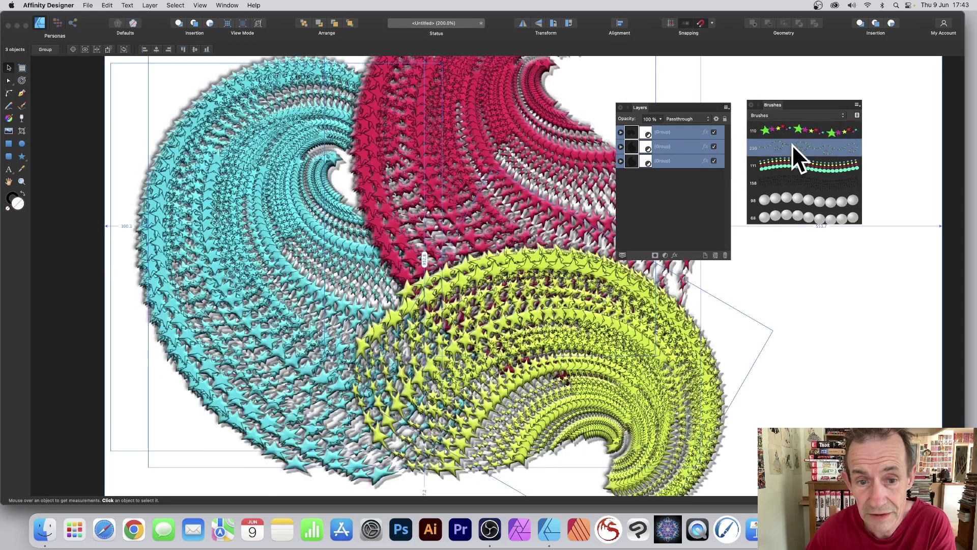
left_click(798, 163)
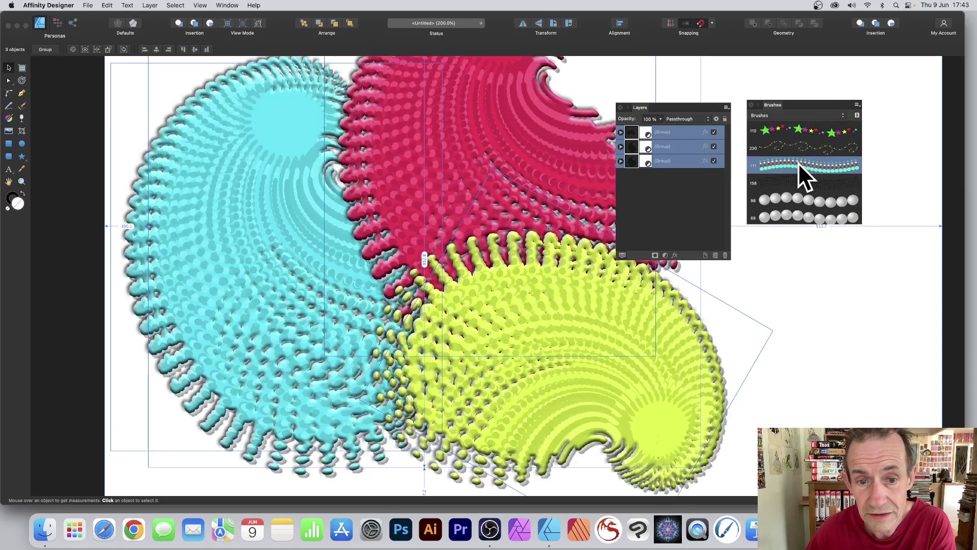